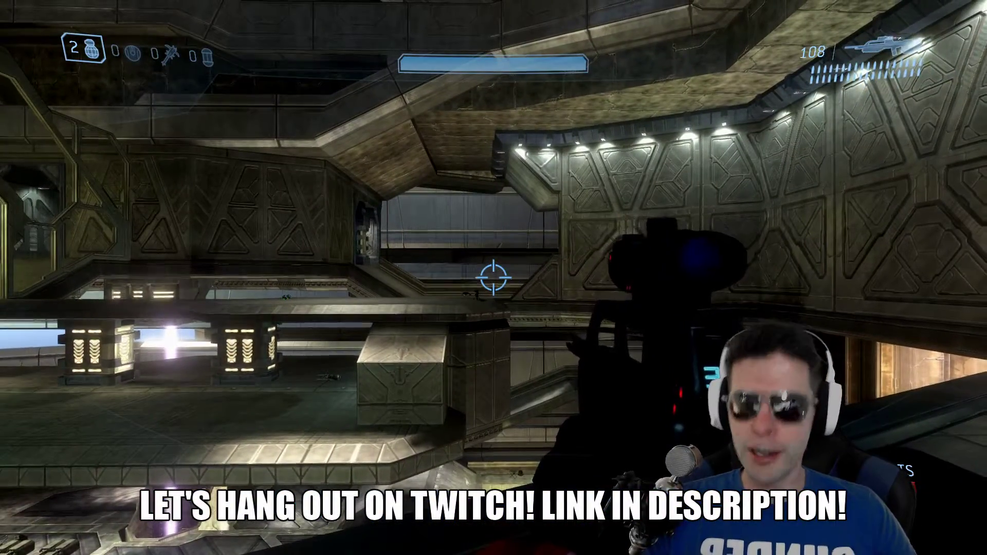
Step: Open the video settings from the paused match and examine the field-of-view, gamma, window mode, resolution and V-Sync options
key("Escape")
left_click(345, 136)
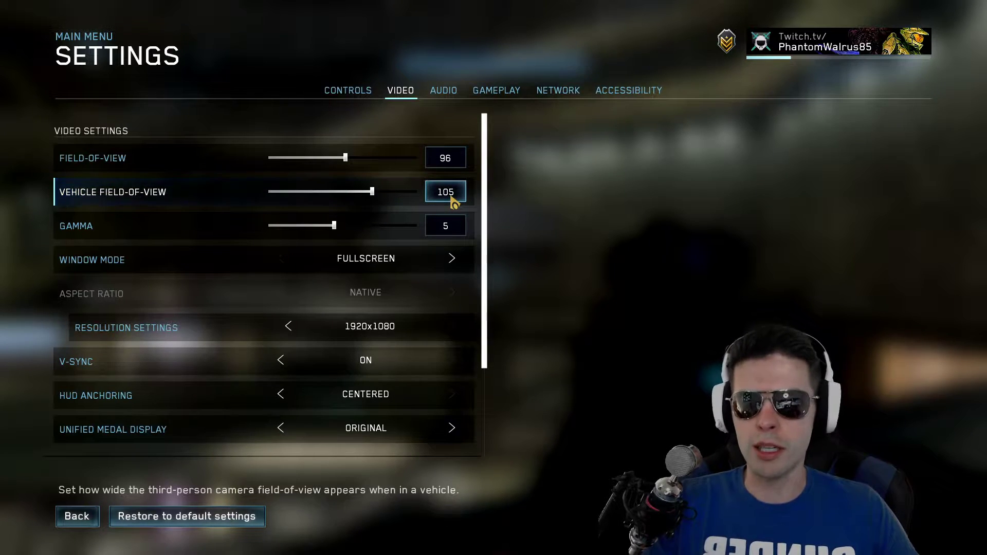
mouse_move(443, 234)
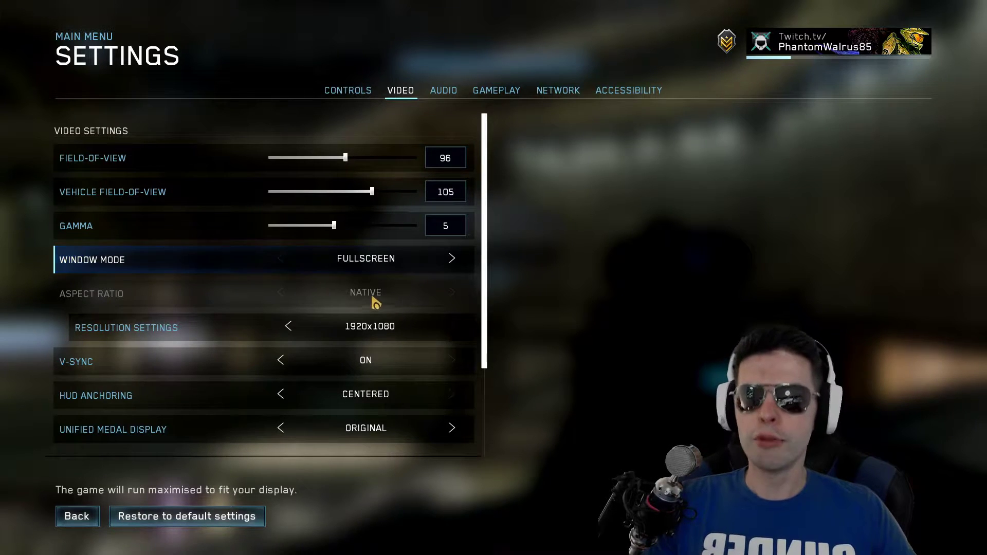
scroll(371, 292, "down", 1)
scroll(375, 286, "down", 1)
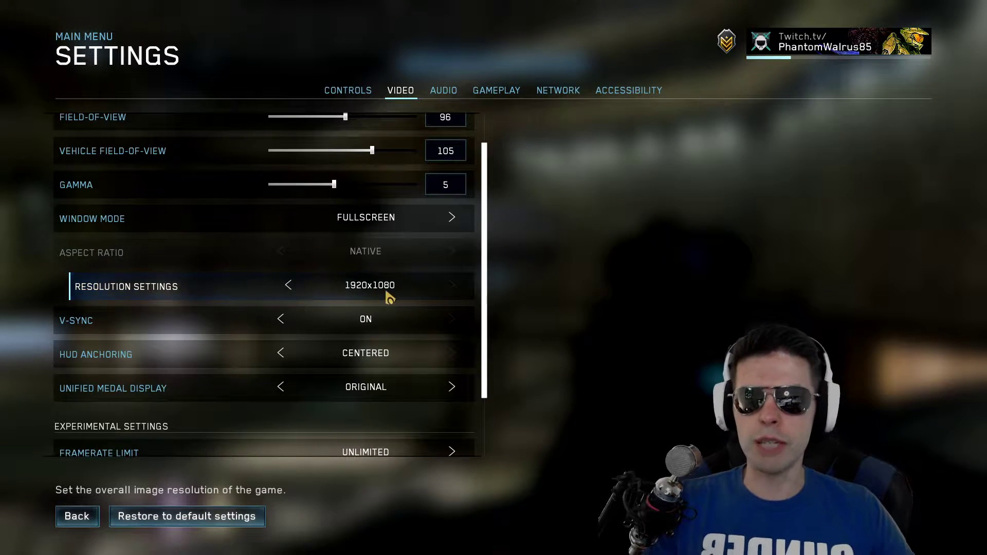
scroll(386, 297, "down", 1)
scroll(367, 301, "down", 1)
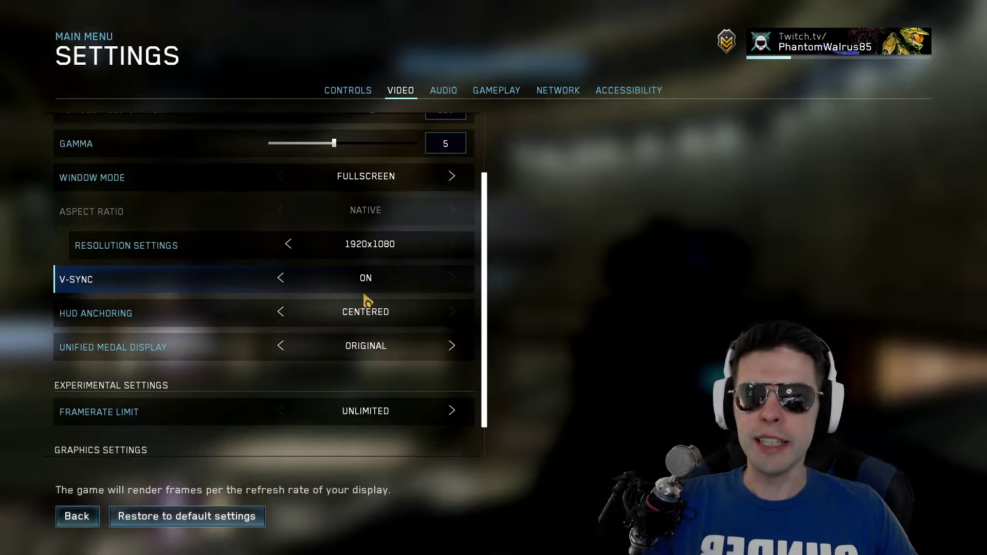
Step: Switch V-Sync off and back on, save the settings and return to the match
left_click(282, 280)
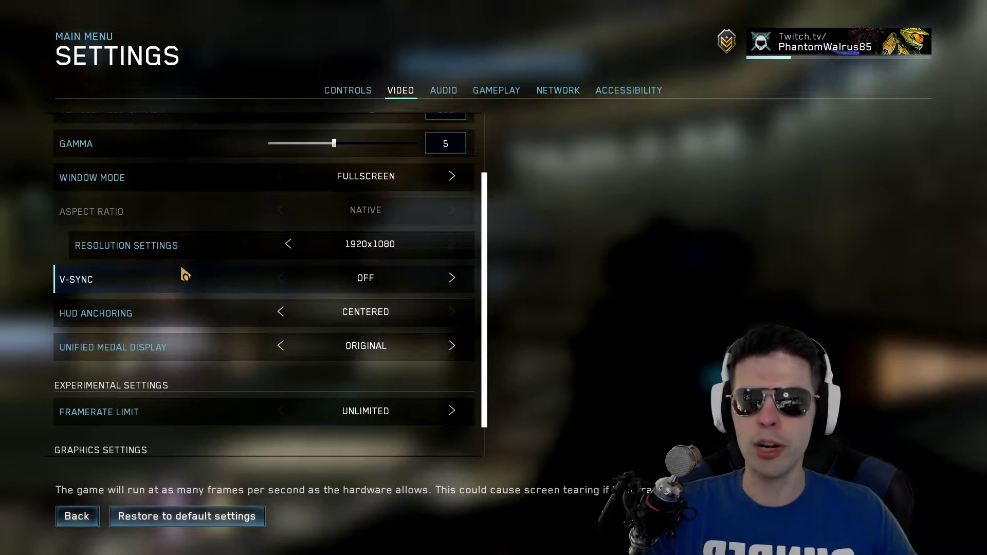
left_click(449, 279)
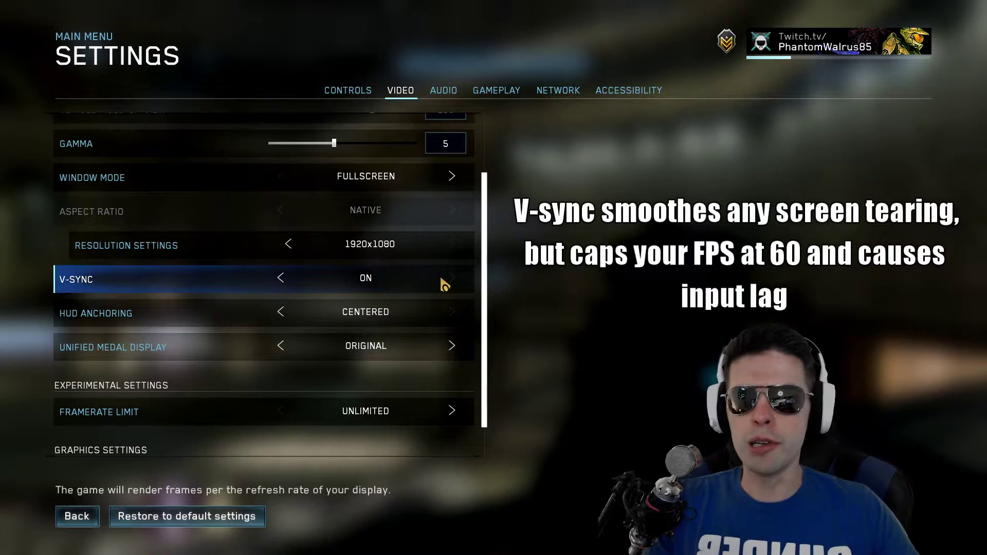
key("Escape")
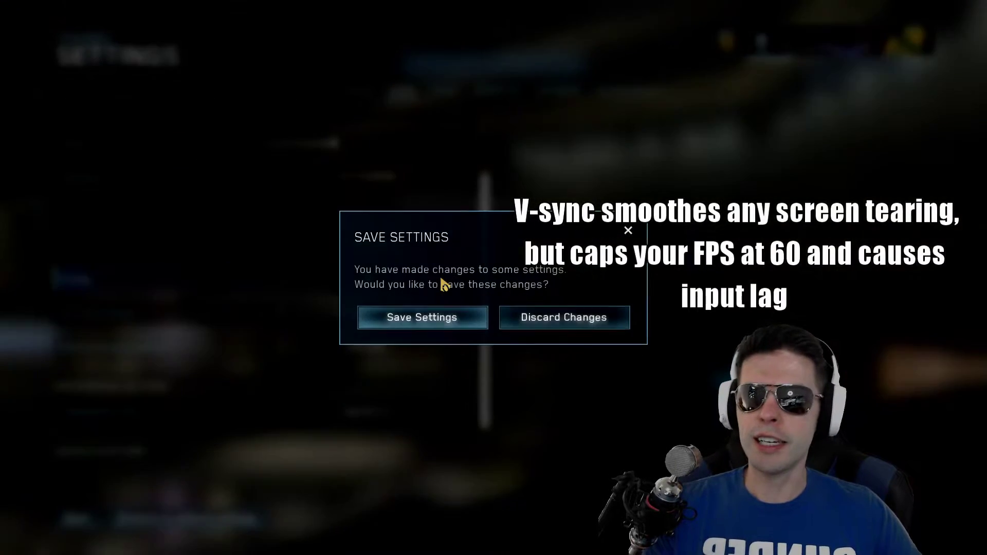
left_click(437, 312)
key("Escape")
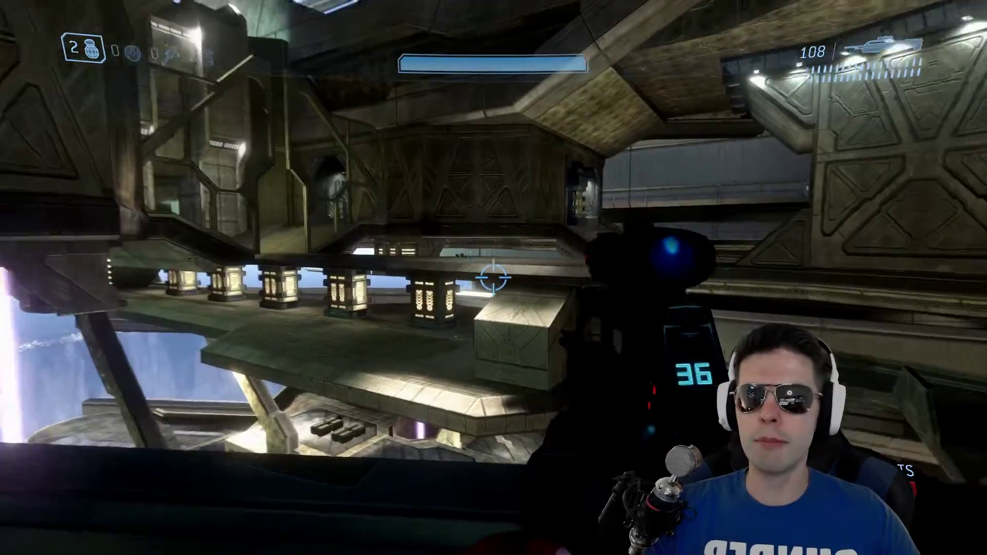
Step: Pause the match, reopen the video settings and set V-Sync to Off
key("Escape")
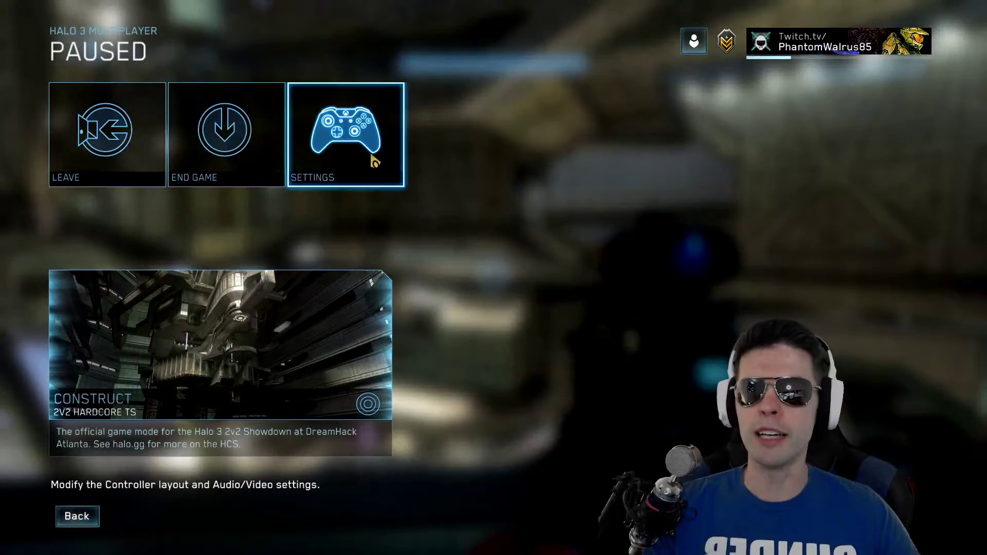
left_click(362, 146)
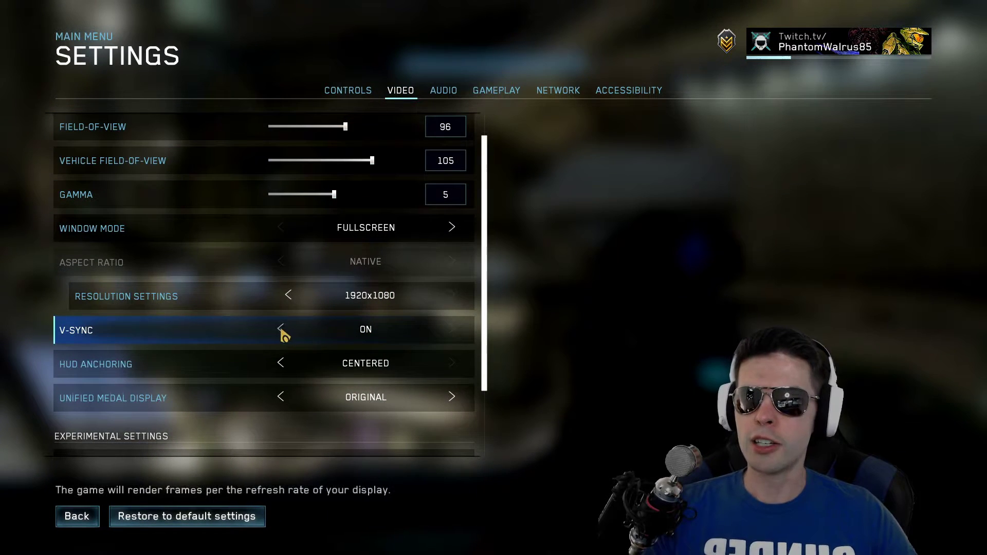
left_click(281, 331)
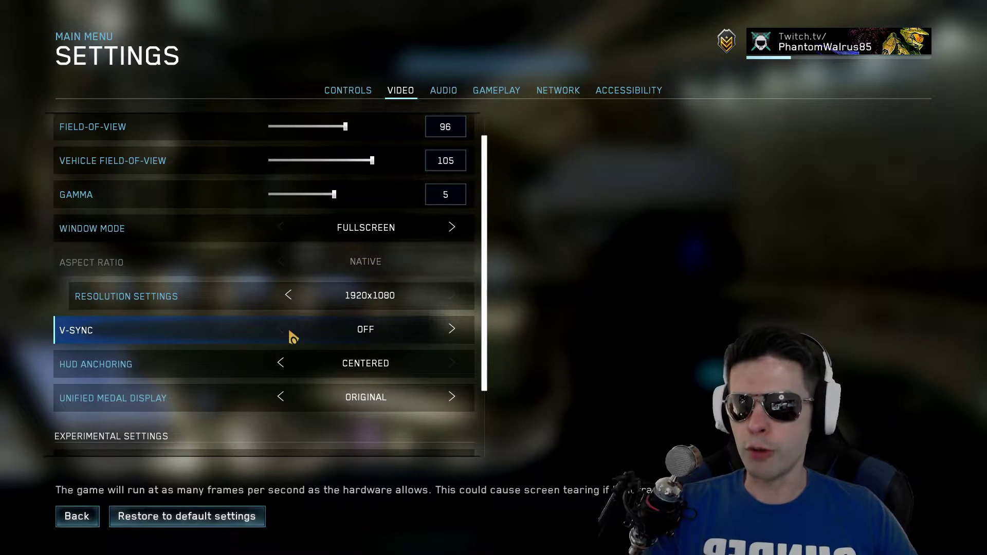
Step: Try HUD Anchoring at Edge and the Framerate Limit at 60 FPS, restoring each to Centered and Unlimited
scroll(288, 331, "down", 1)
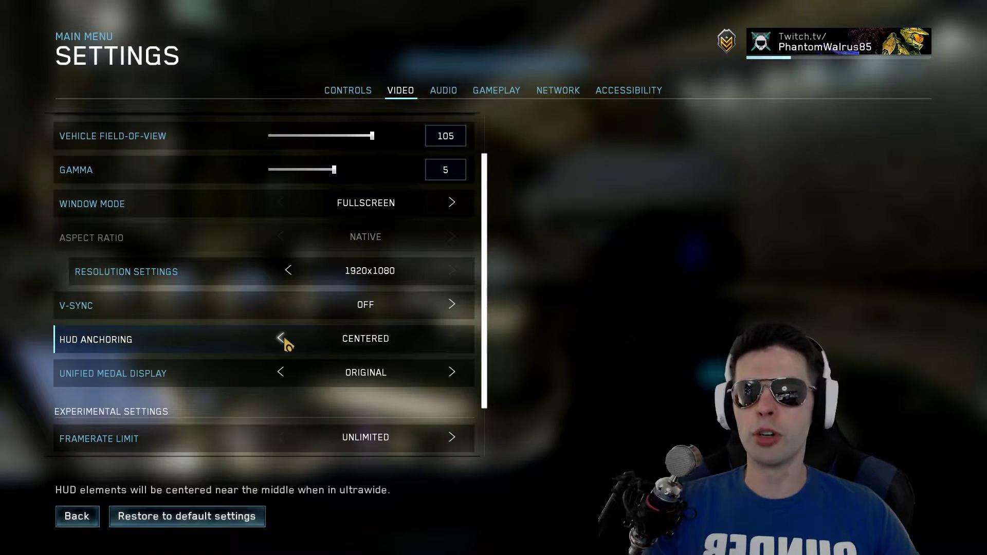
left_click(284, 341)
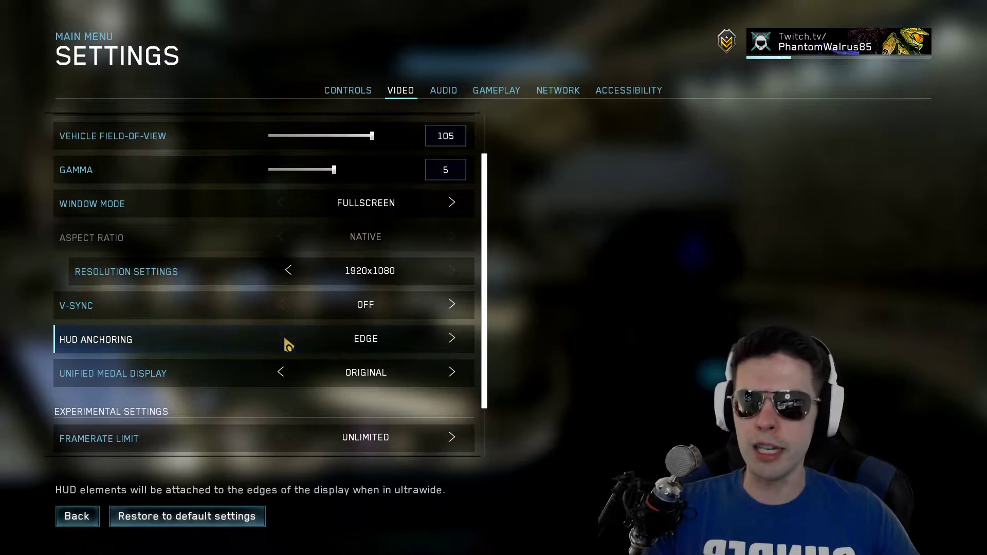
left_click(452, 340)
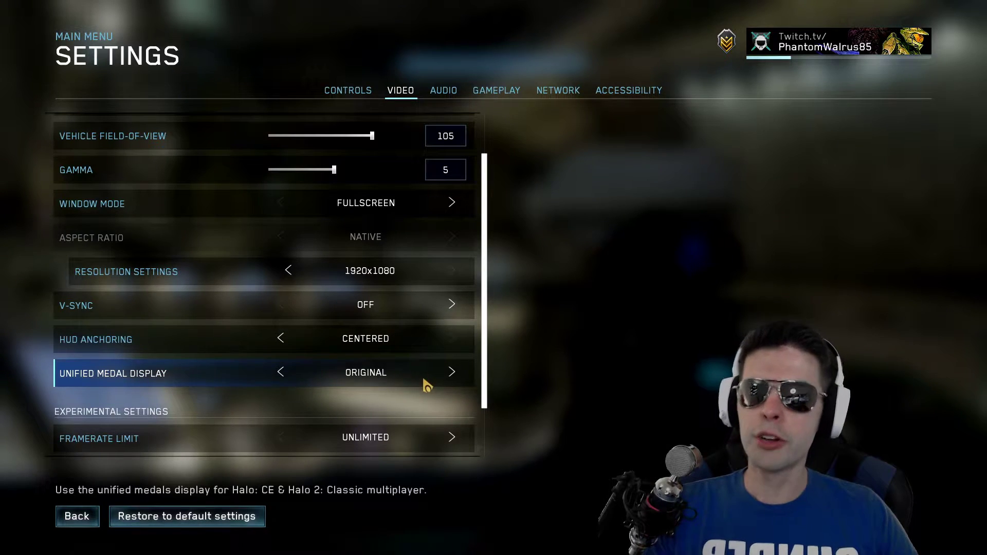
scroll(409, 379, "down", 2)
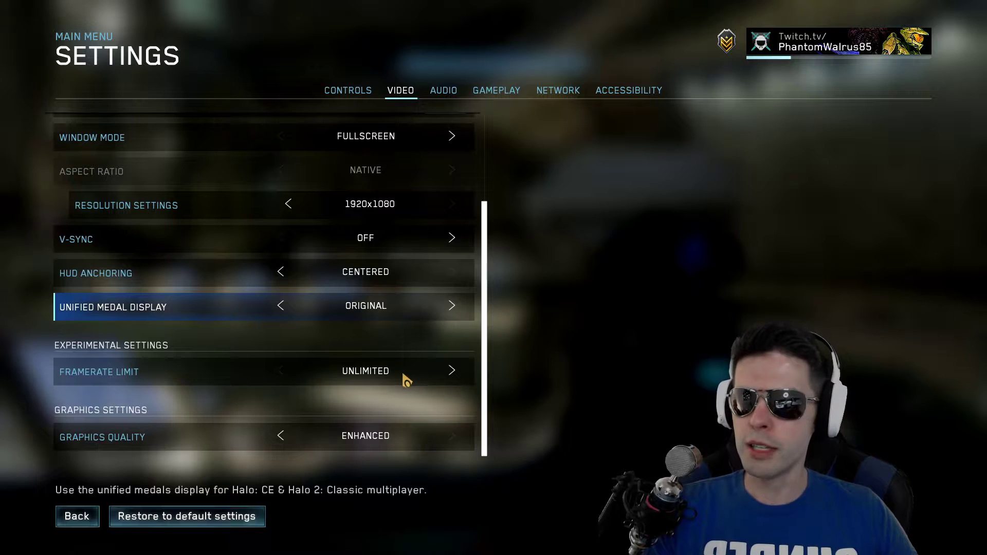
left_click(452, 371)
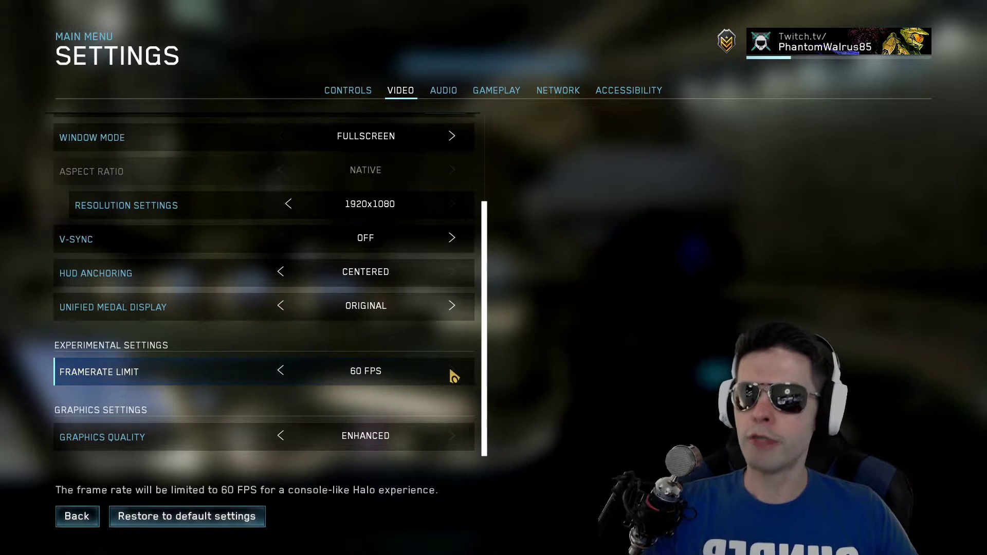
left_click(281, 375)
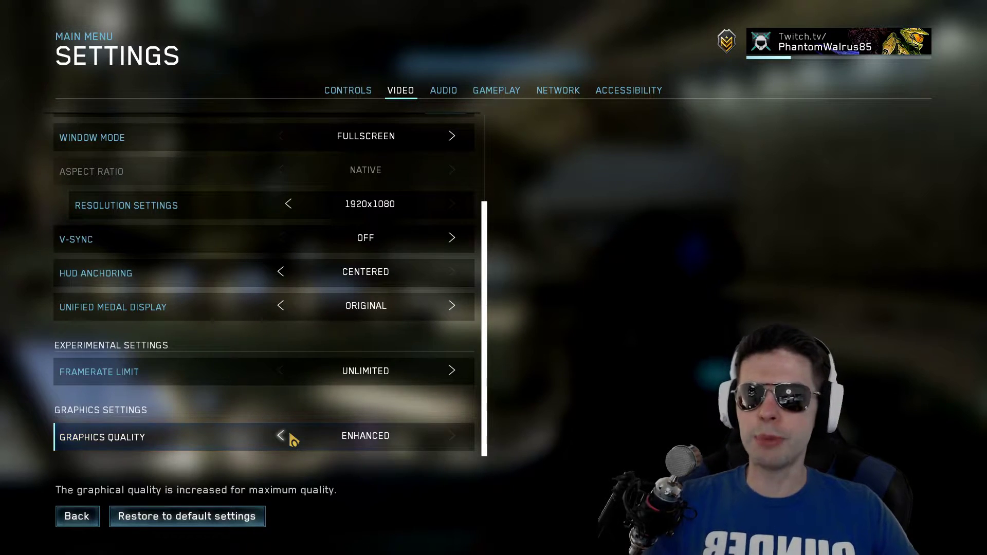
Step: Save the changed video settings and return to the match
key("Escape")
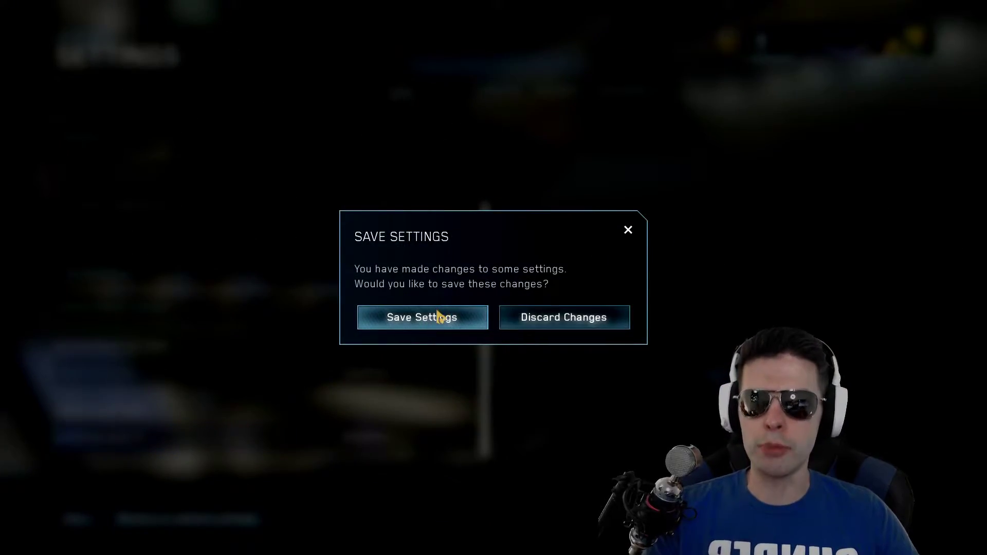
left_click(440, 317)
key("Escape")
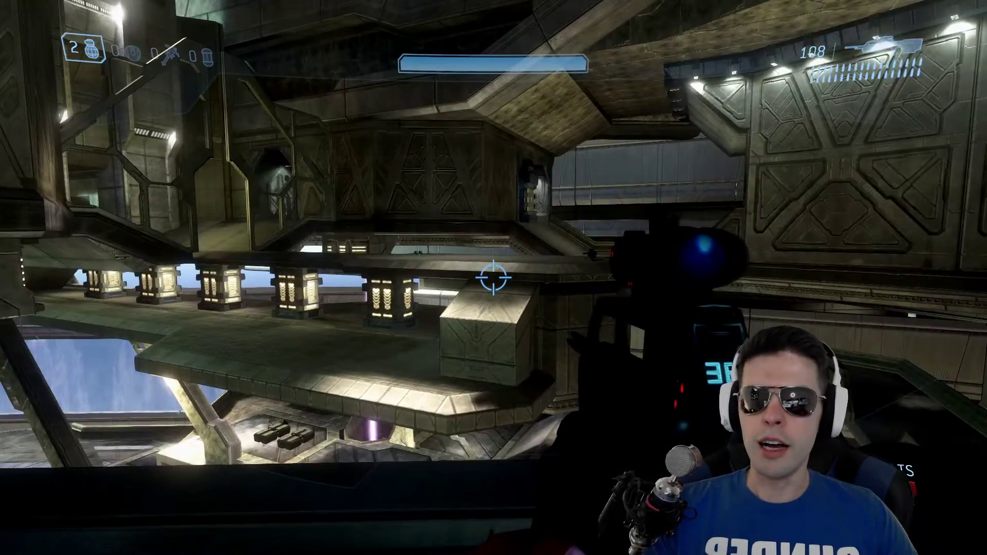
Step: Walk around the Construct map's ramps and corridors to examine how smoothly the game renders with V-Sync off
key("w")
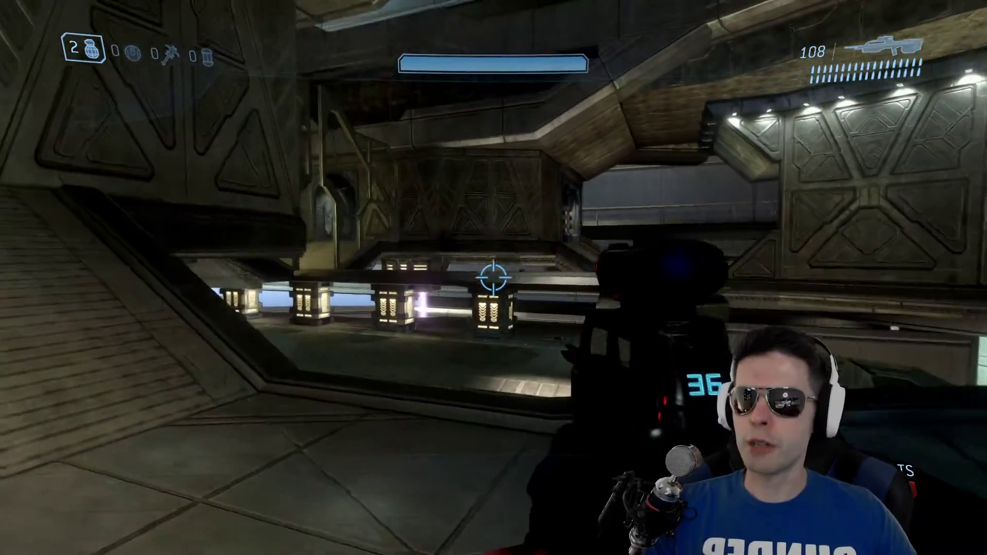
key("w")
key("w")
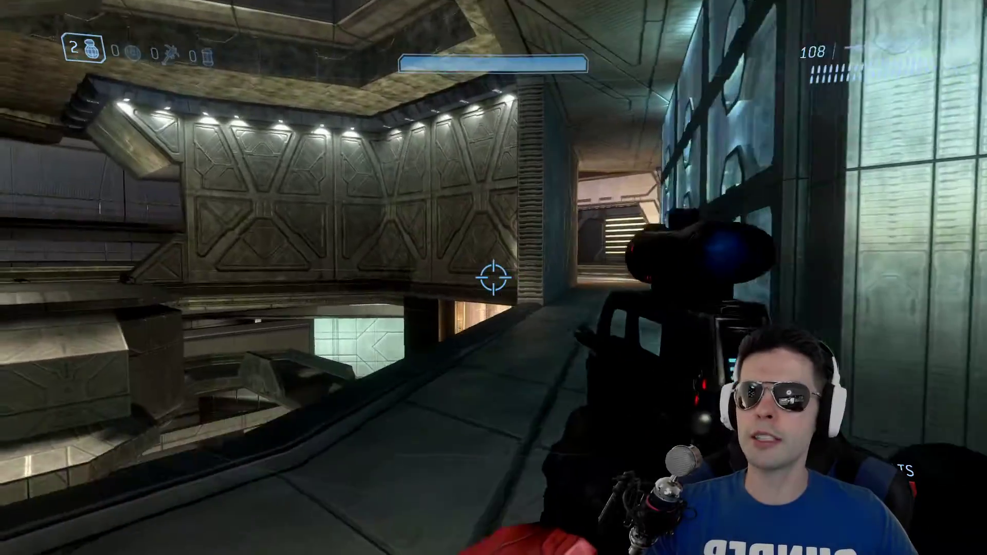
key("w")
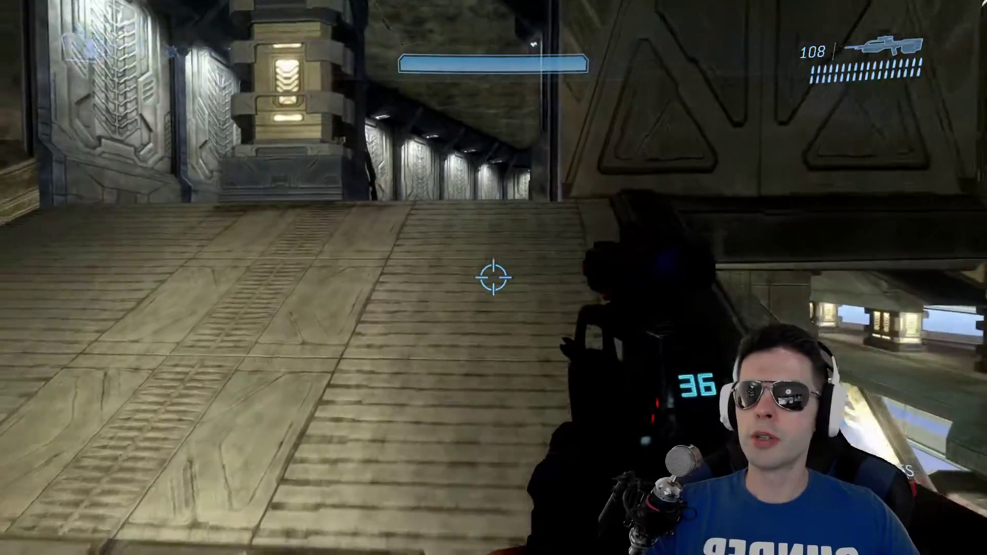
key("w")
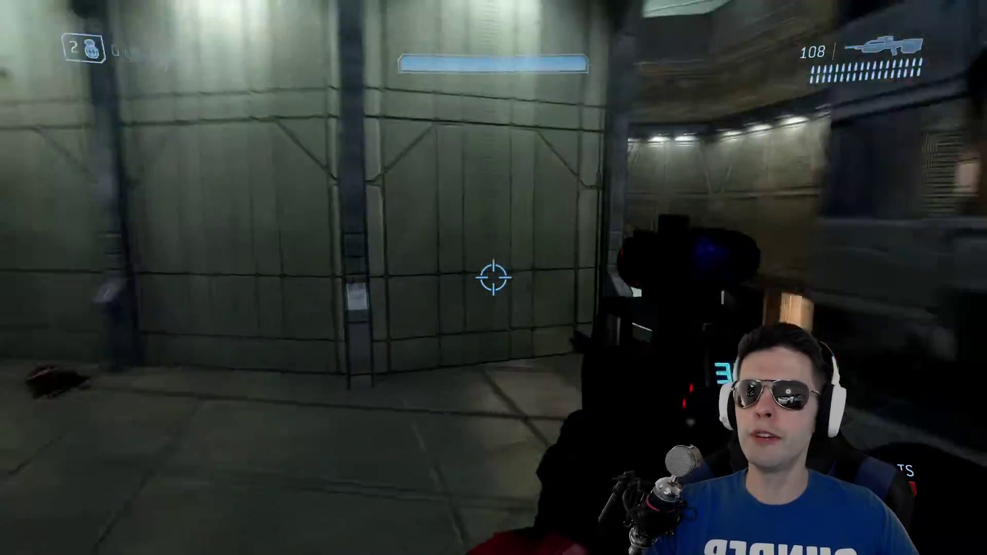
key("w")
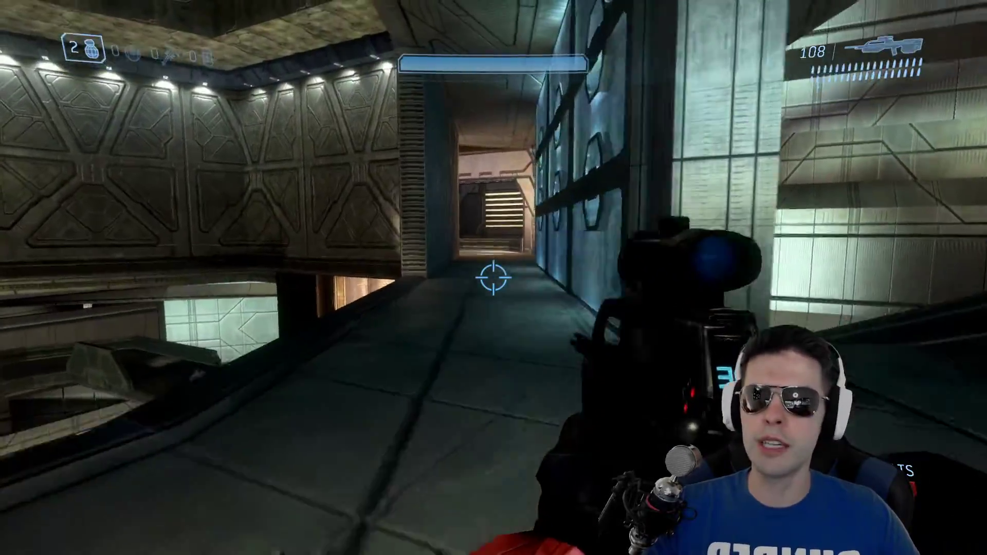
key("w")
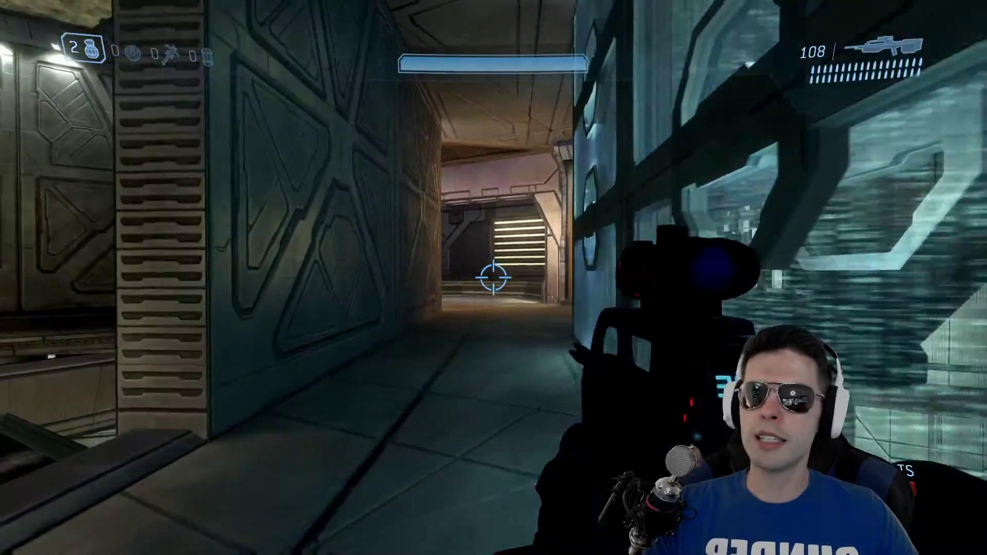
key("w")
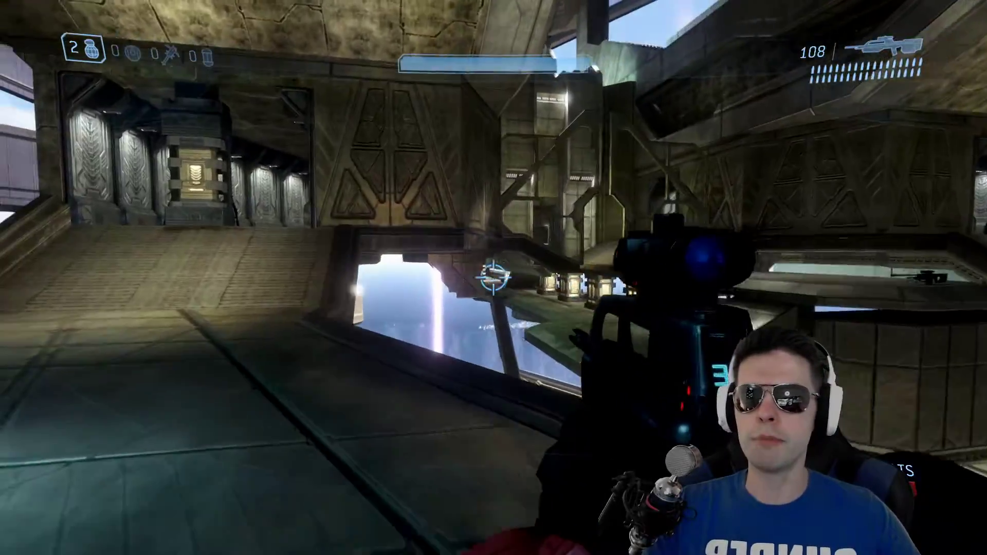
Step: Set Graphics Quality to Original in the video settings, save the change and resume the match
key("Escape")
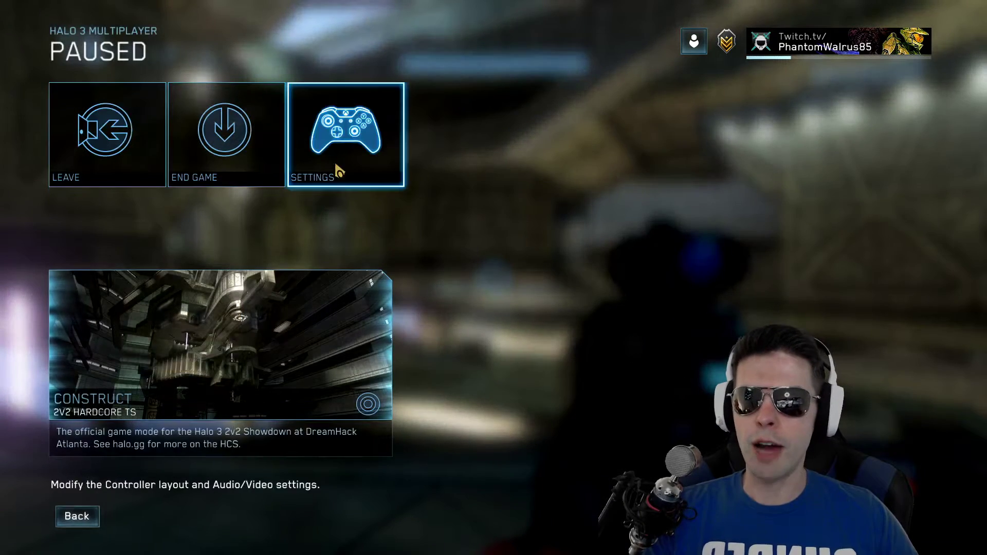
left_click(335, 177)
left_click(401, 90)
scroll(372, 281, "down", 4)
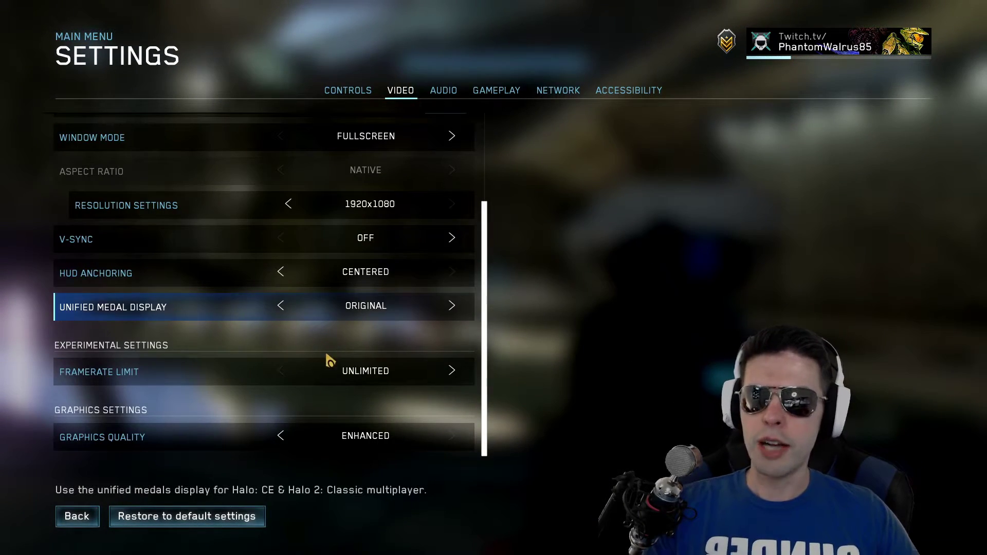
left_click(281, 435)
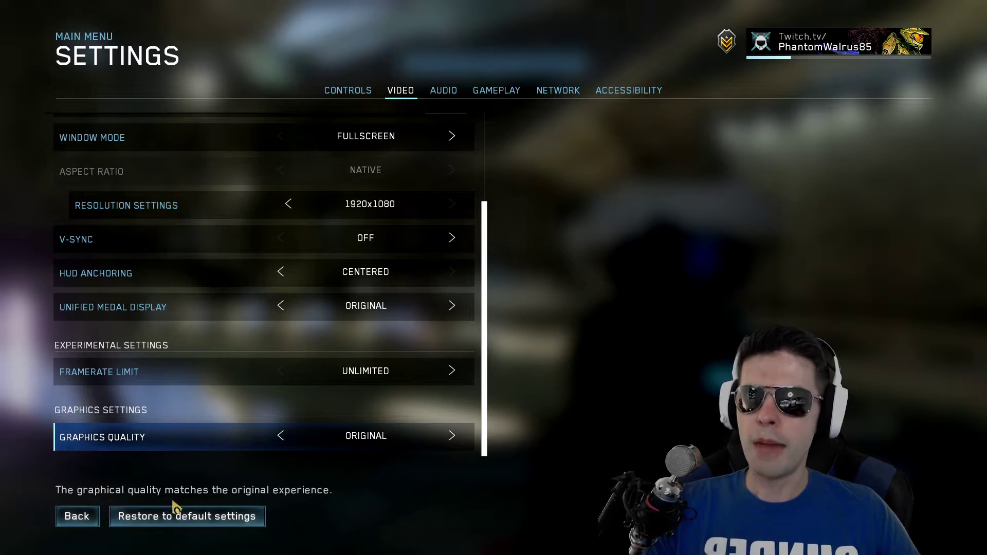
left_click(86, 518)
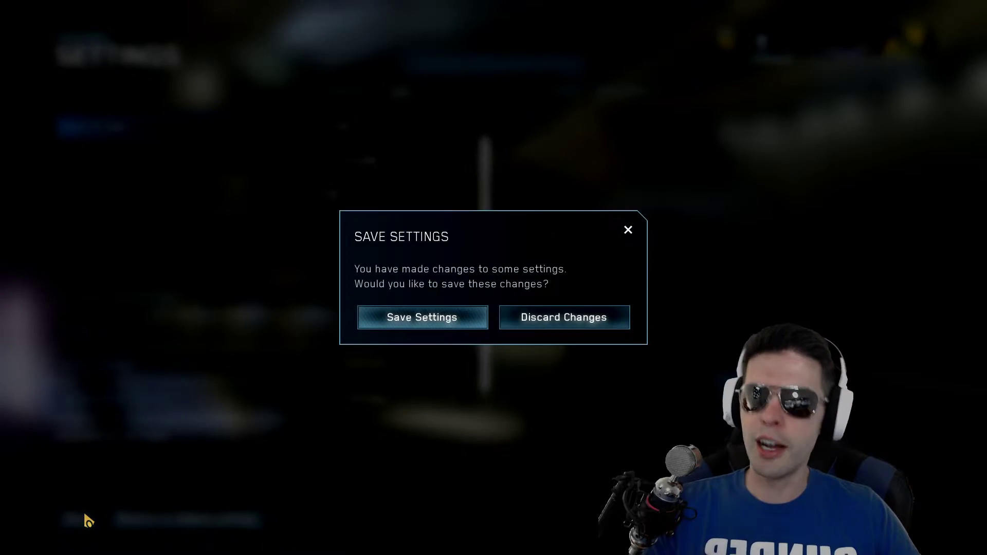
left_click(435, 324)
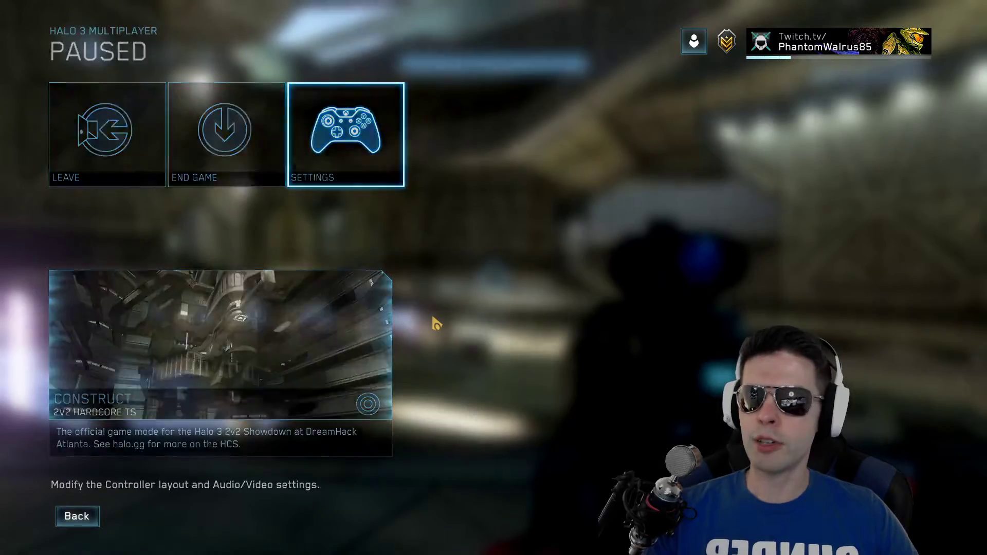
key("Escape")
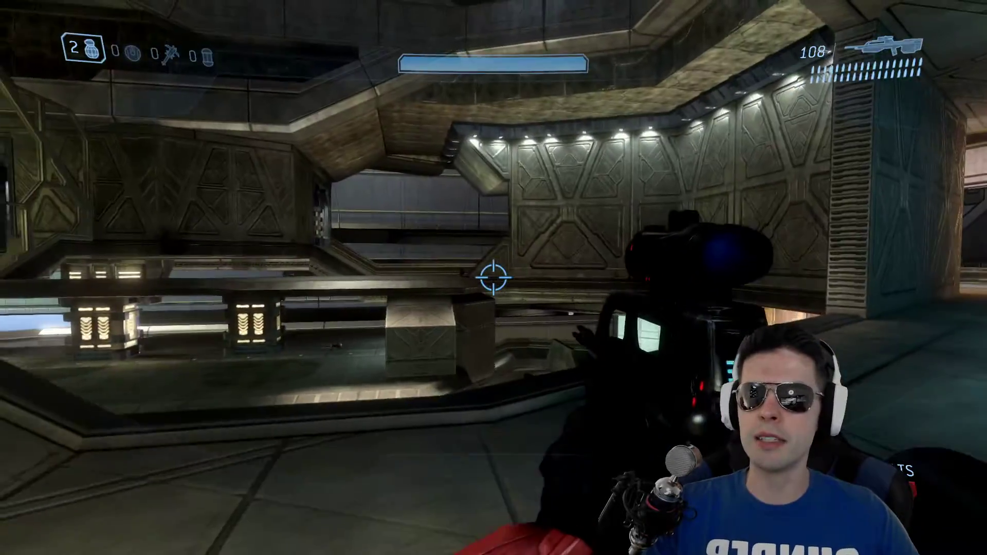
Step: Walk through the Construct corridors and fire the rifle to check the game's look at Original graphics quality
key("w")
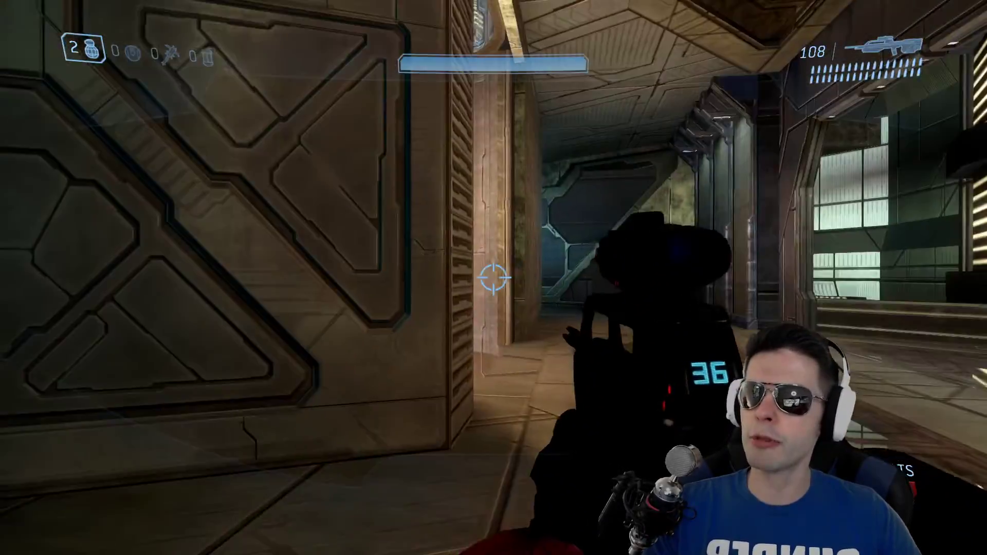
key("w")
left_click(493, 278)
left_click(493, 277)
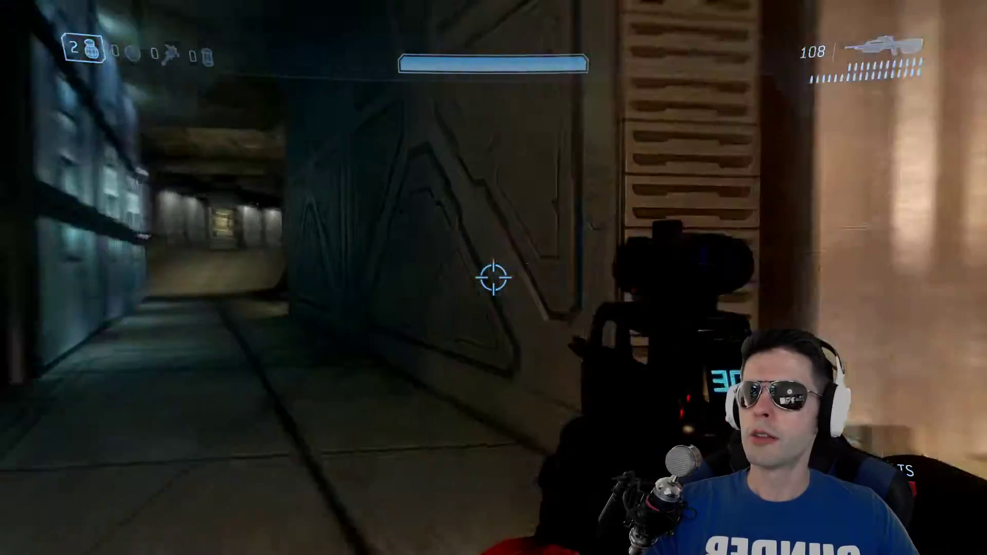
key("w")
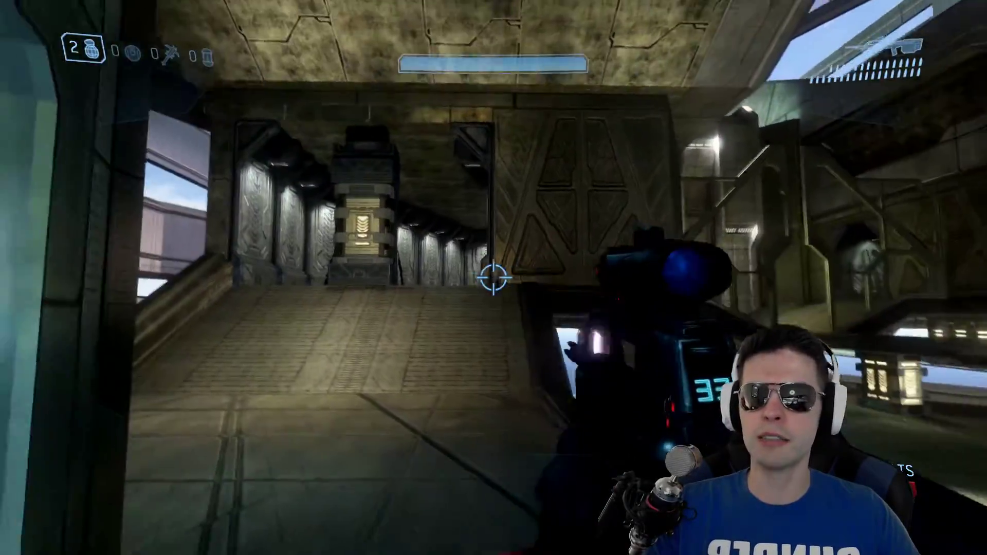
Step: Move up the ramp and around the Construct corridors, throwing a grenade, to judge the image at Original graphics quality
key("w")
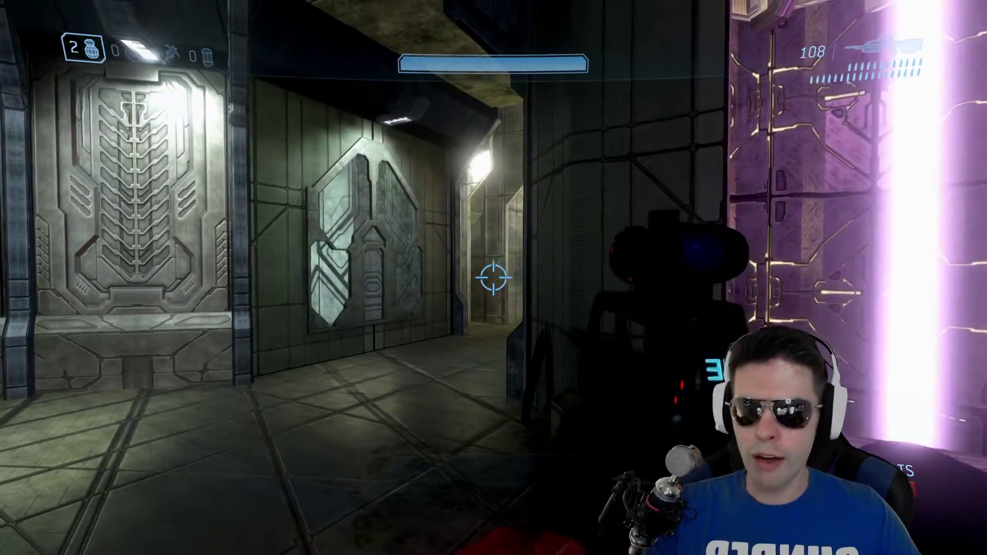
key("w")
key("f")
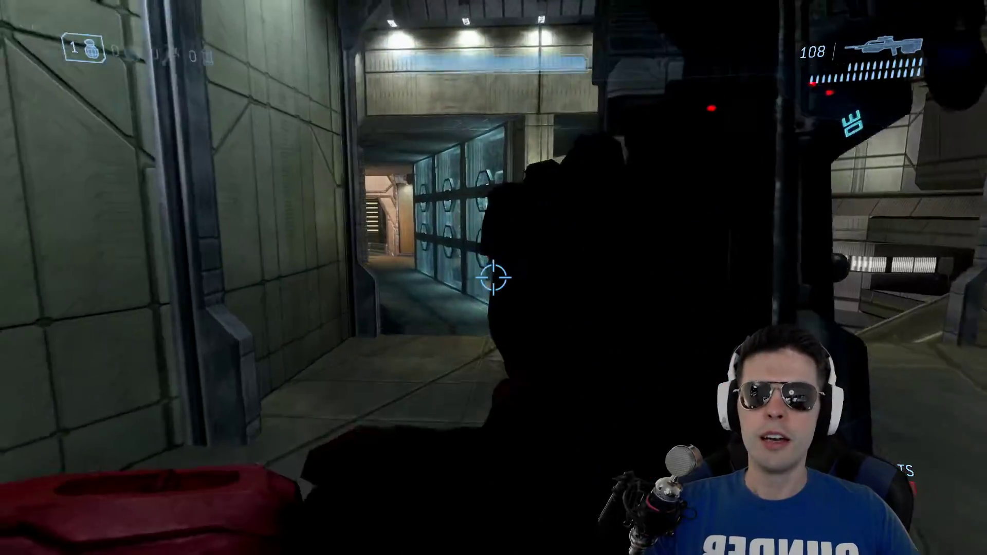
key("w")
key("r")
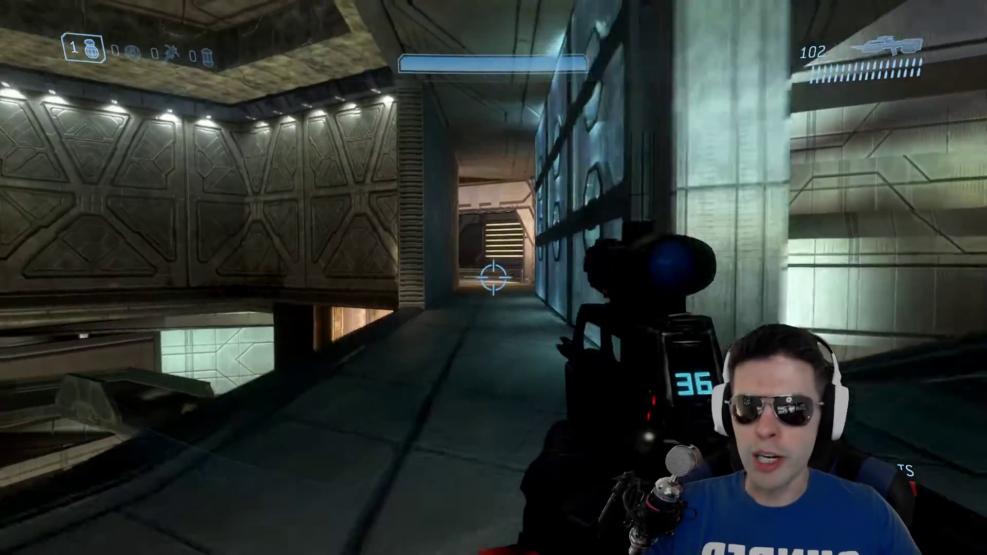
key("w")
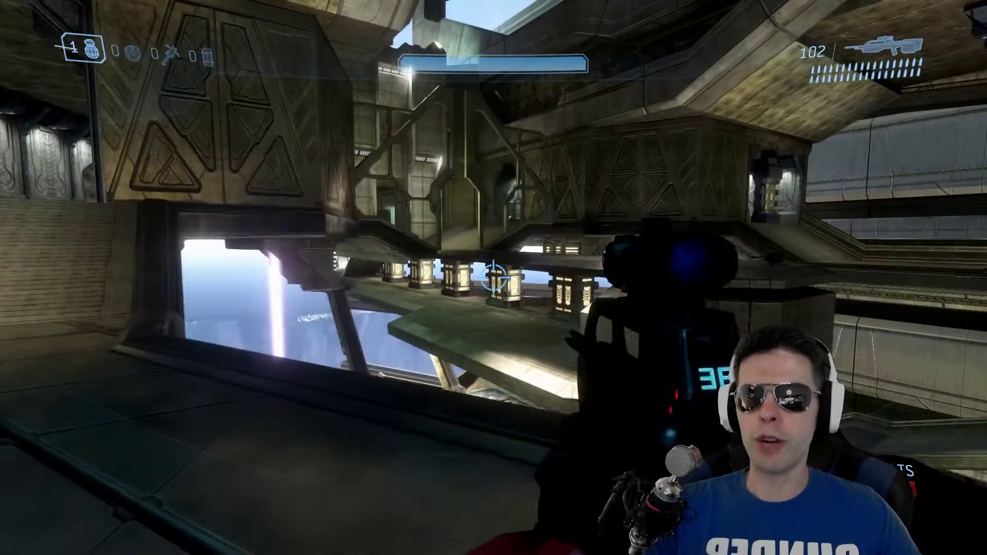
Step: Set Graphics Quality to Performance in the video settings, save the change and resume the match
key("Escape")
left_click(362, 104)
scroll(298, 317, "down", 2)
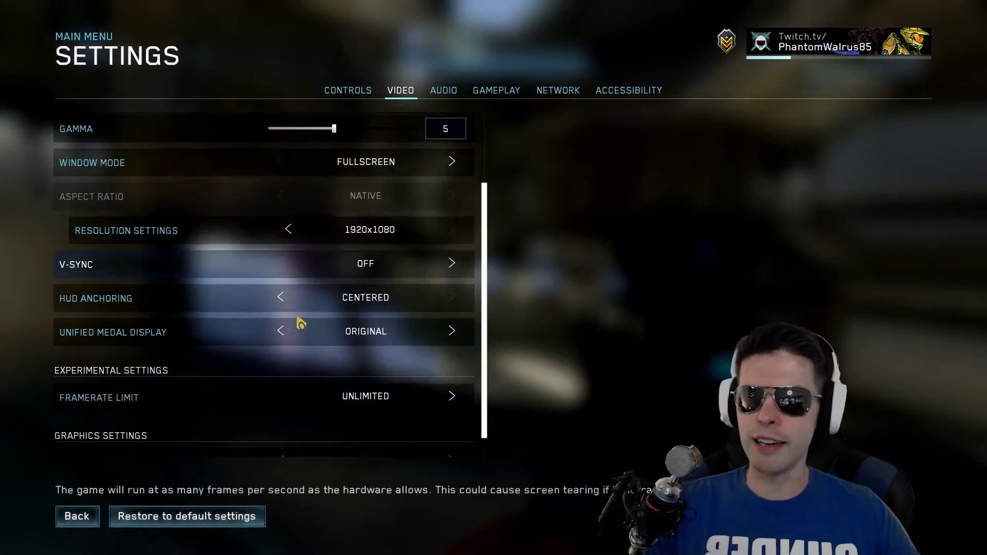
left_click(281, 435)
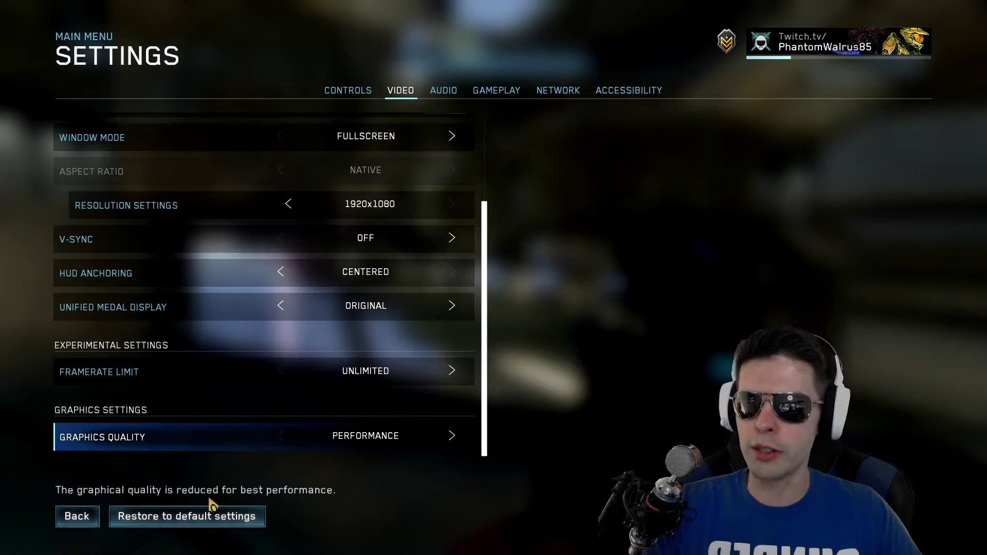
left_click(82, 514)
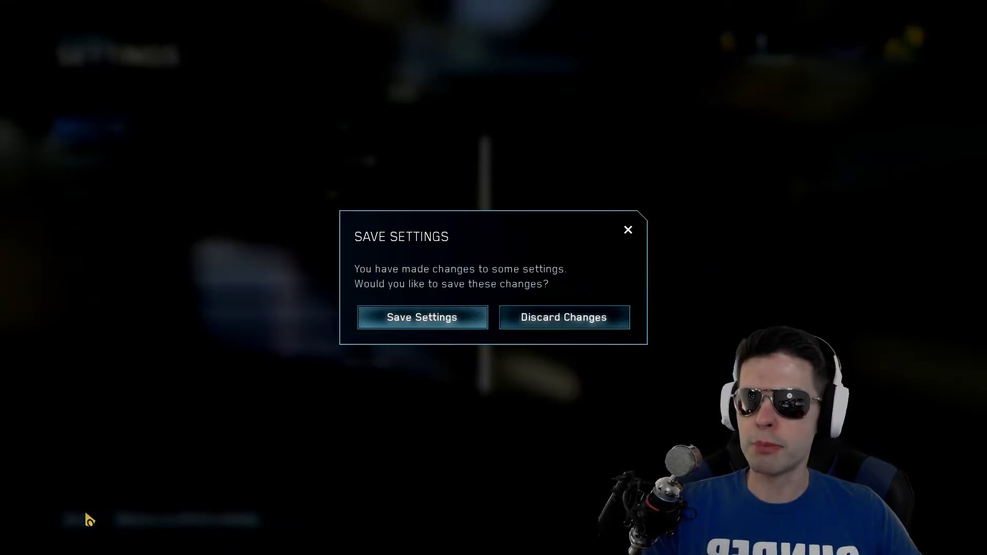
left_click(440, 321)
key("Escape")
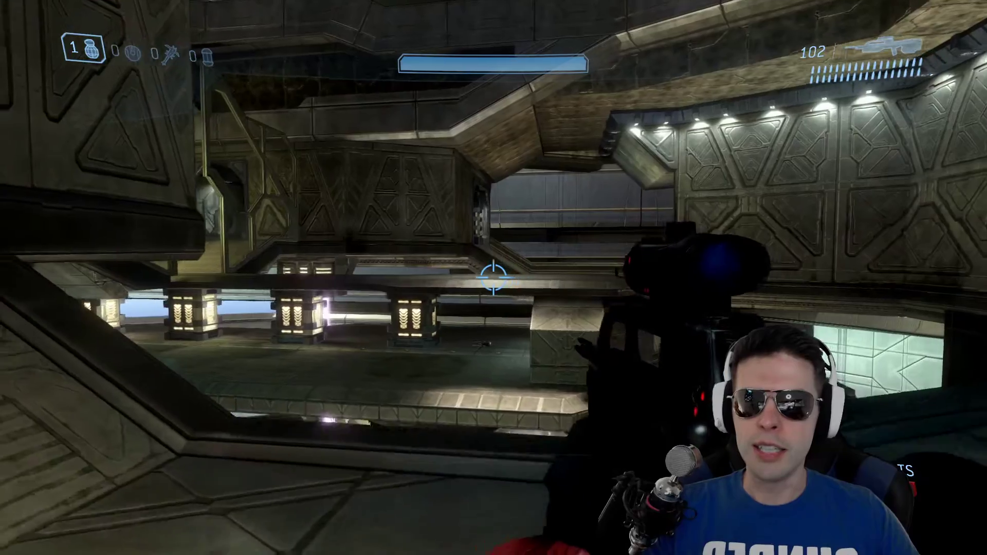
Step: Throw a grenade and walk through the Construct corridors to examine the game's look and smoothness at Performance graphics quality
key("space")
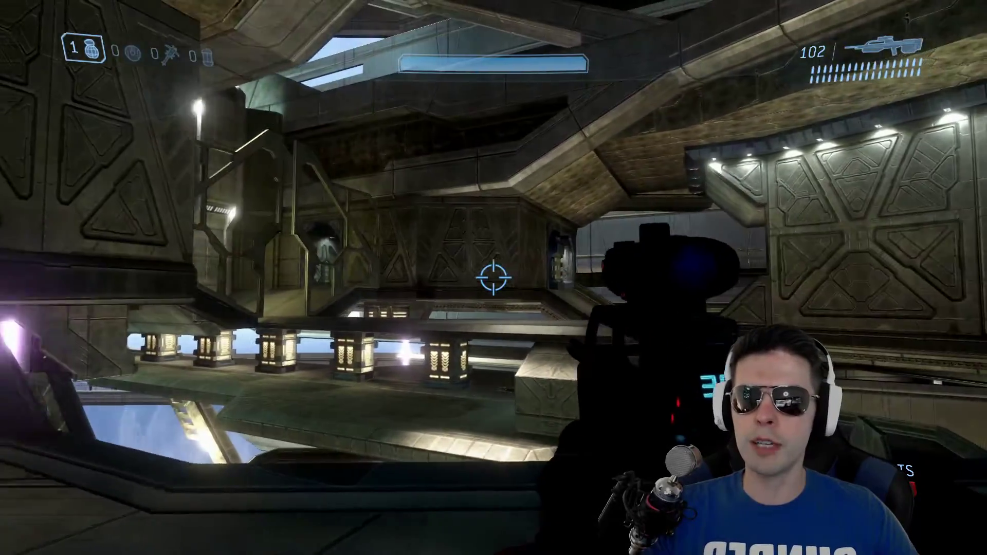
key("g")
key("s")
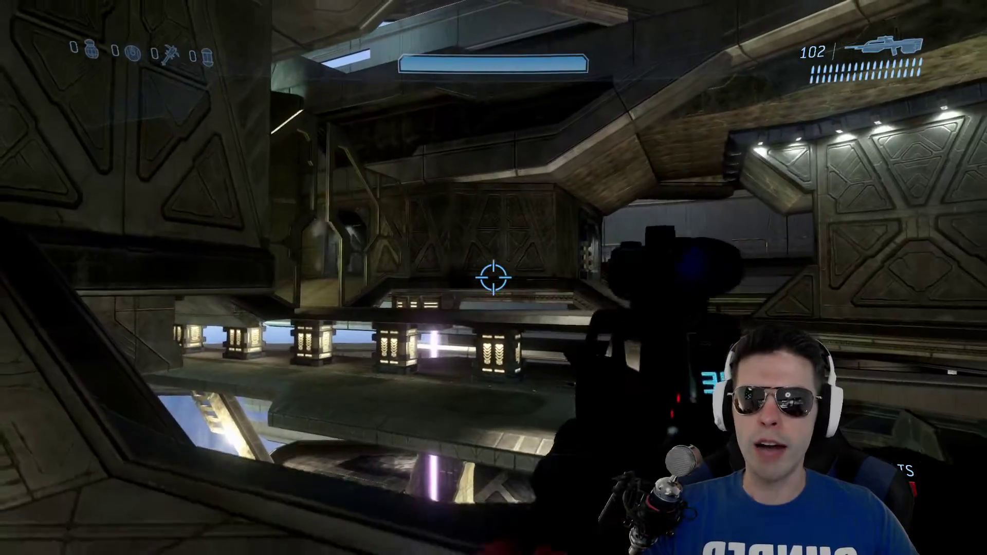
key("w")
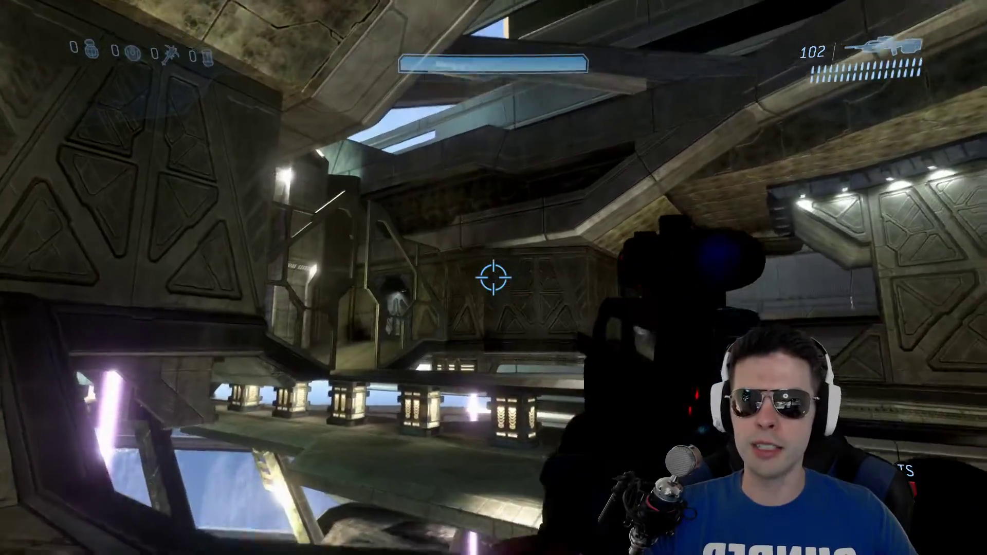
key("w")
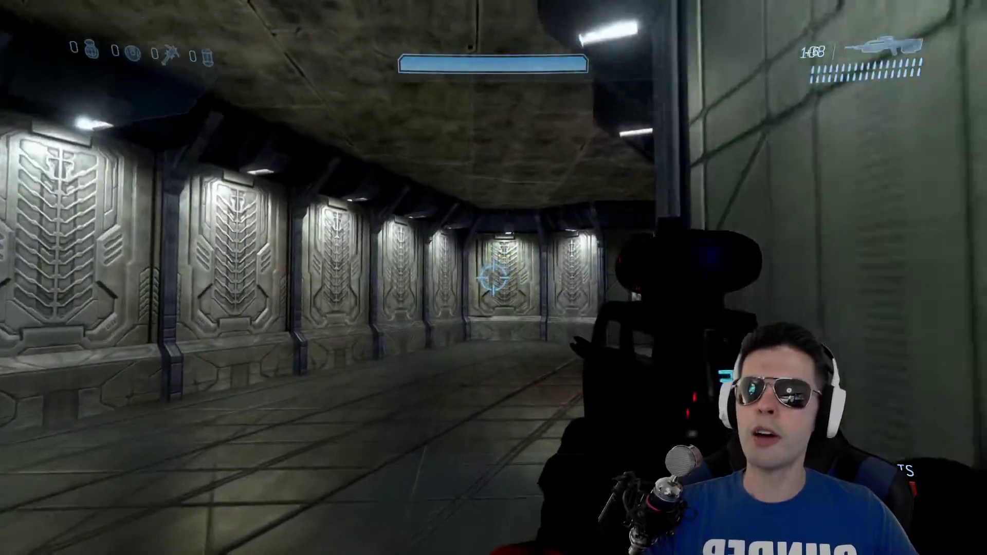
key("w")
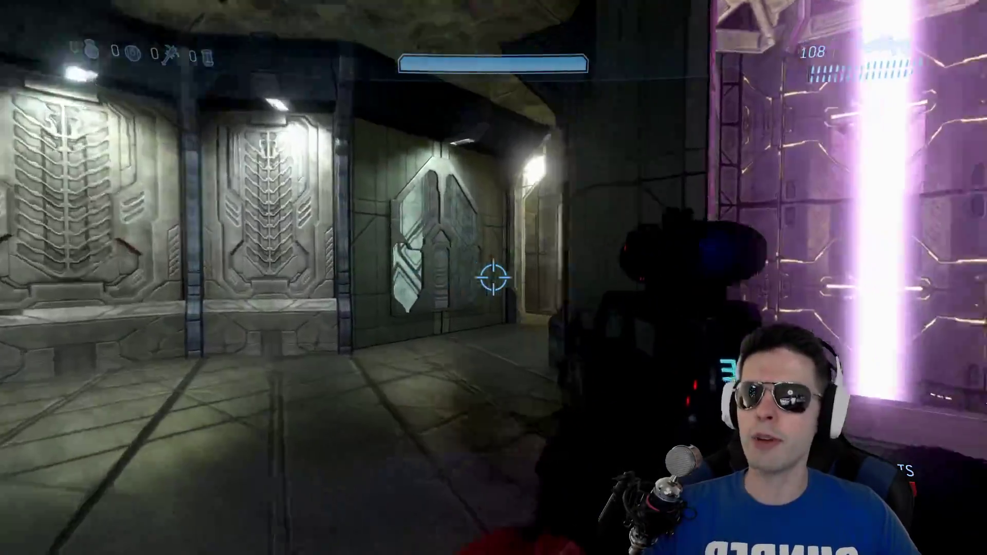
key("w")
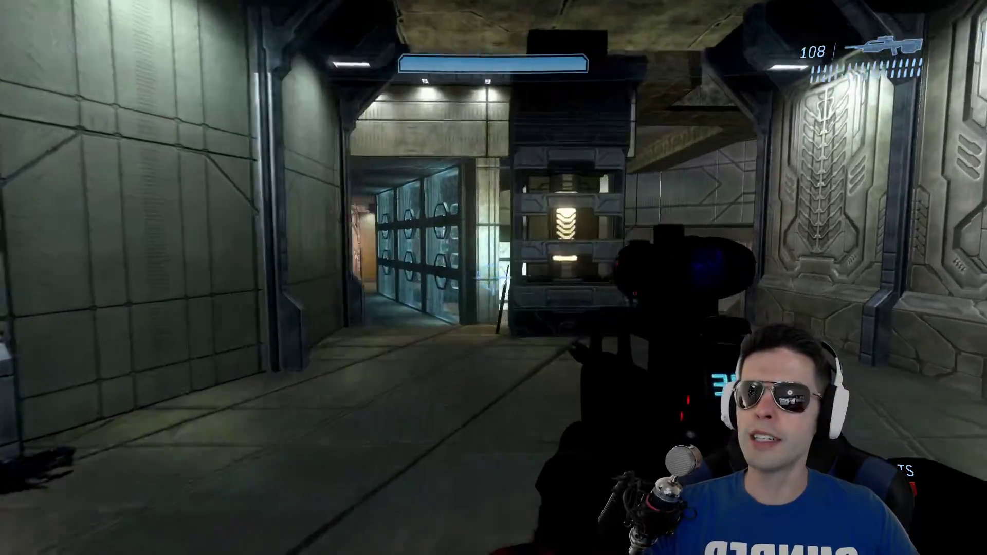
key("w")
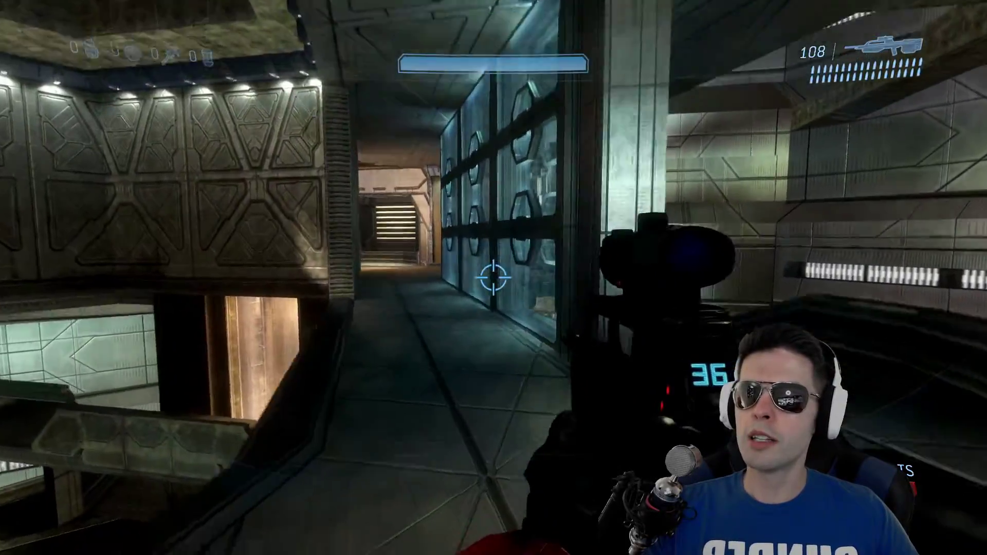
key("w")
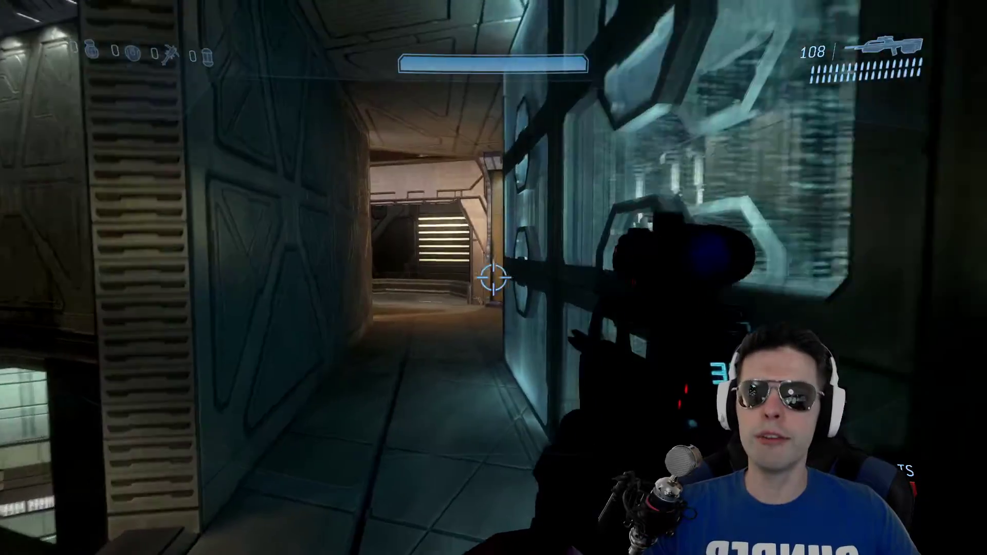
key("w")
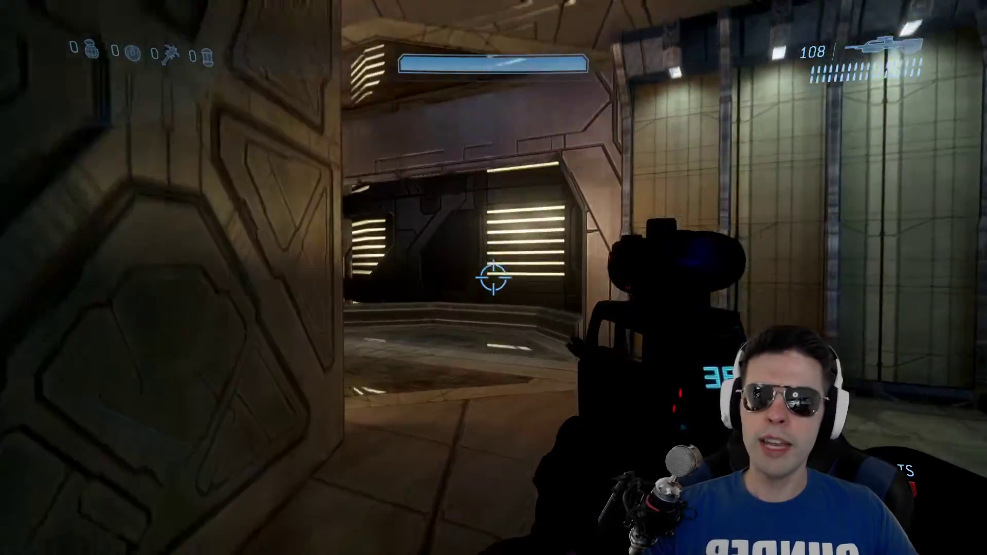
Step: Set Graphics Quality to Enhanced in the video settings, save the change and resume the match
key("Escape")
left_click(344, 141)
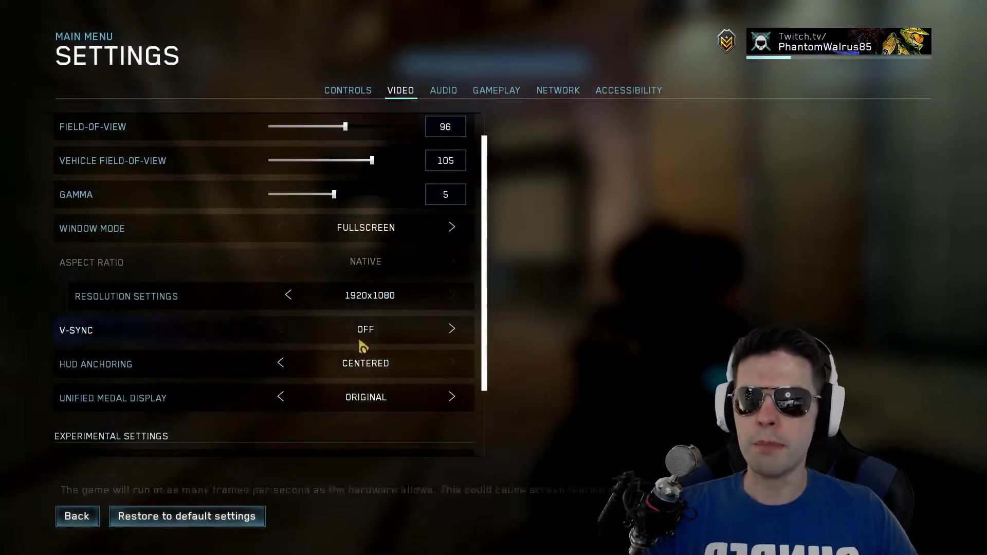
scroll(304, 354, "down", 3)
left_click(452, 437)
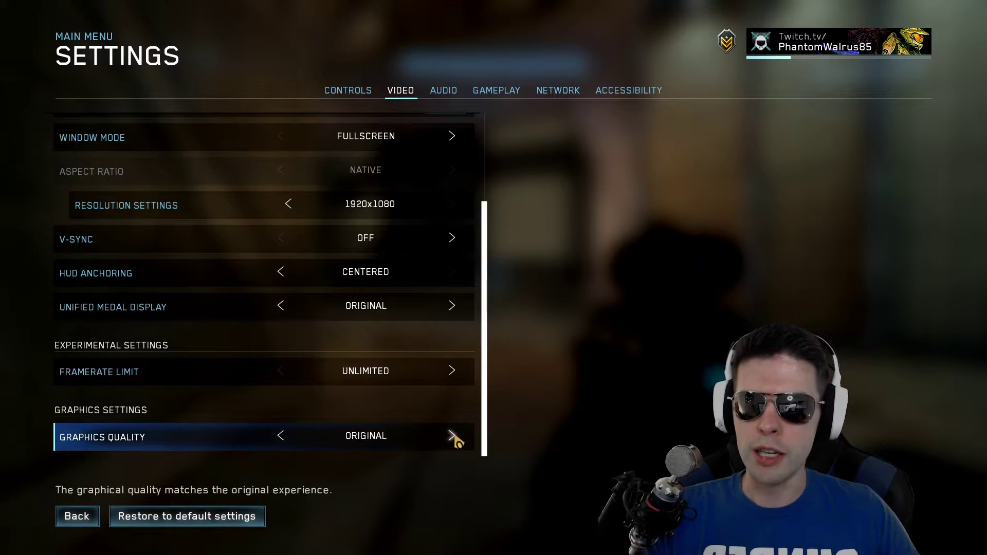
left_click(452, 436)
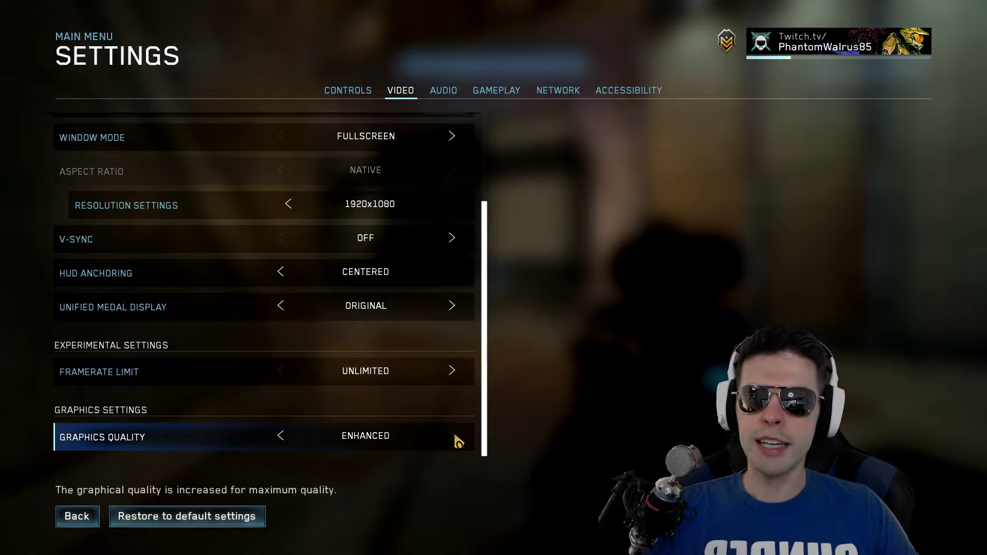
left_click(89, 519)
left_click(429, 324)
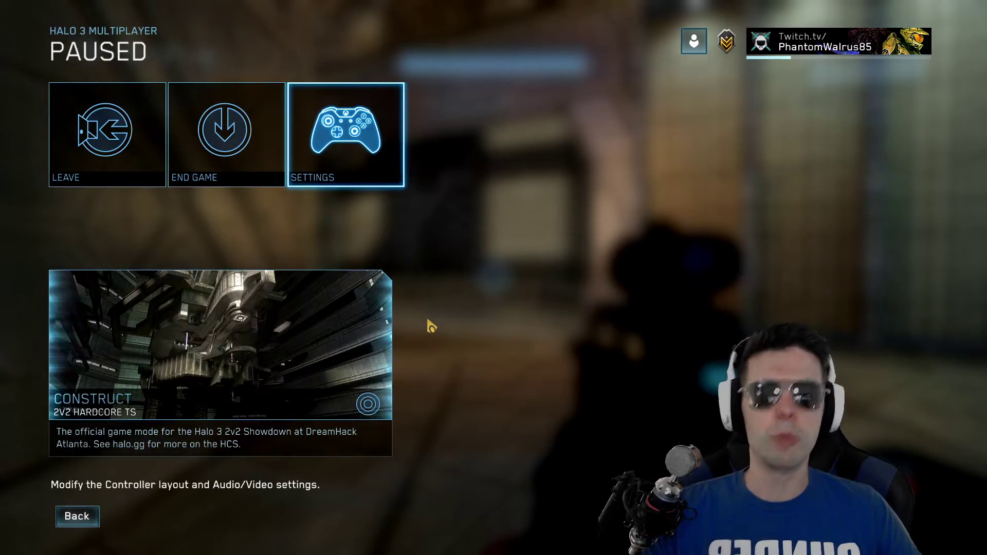
key("Escape")
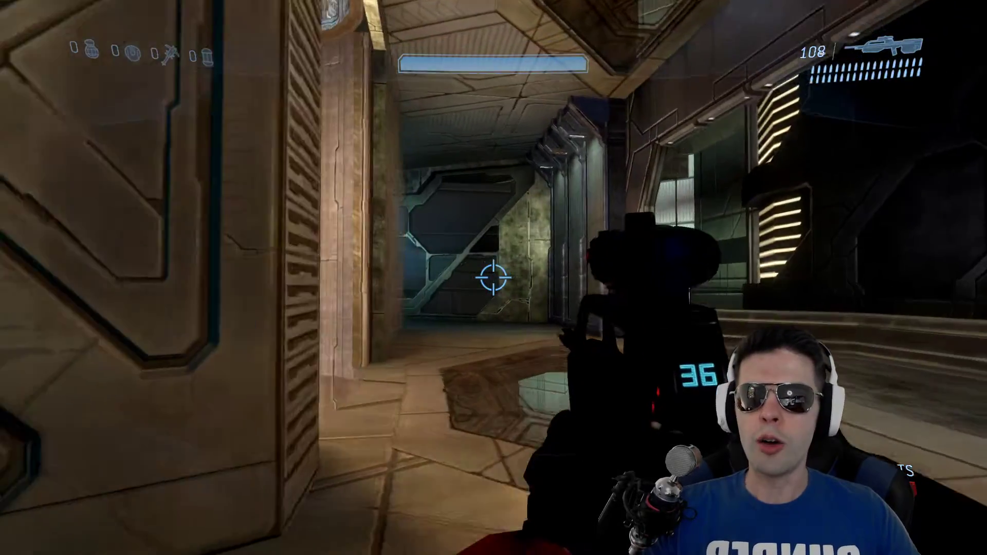
Step: Walk through the Construct corridors, firing and reloading the rifle, to examine the game's look and smoothness at Enhanced graphics quality
key("w")
left_click(493, 277)
key("r")
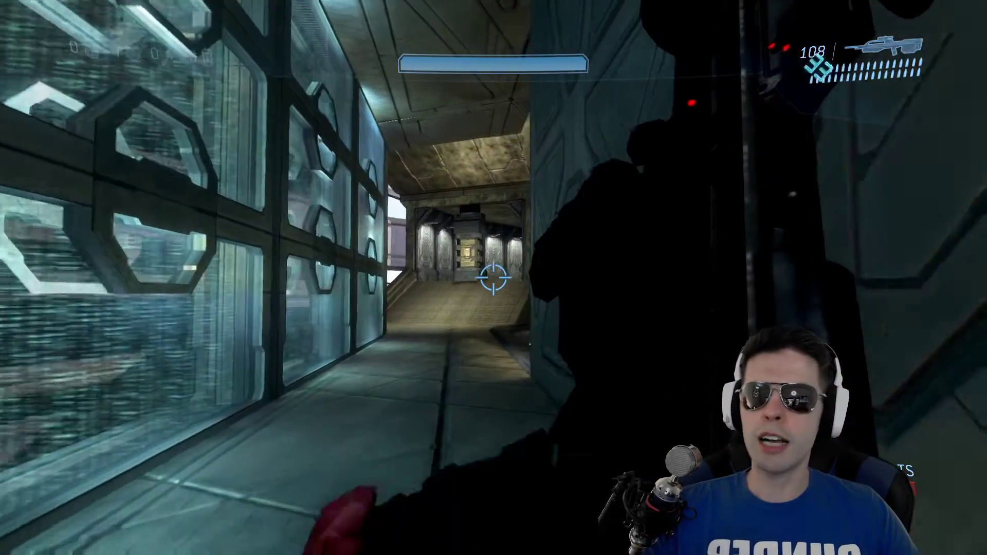
left_click(494, 277)
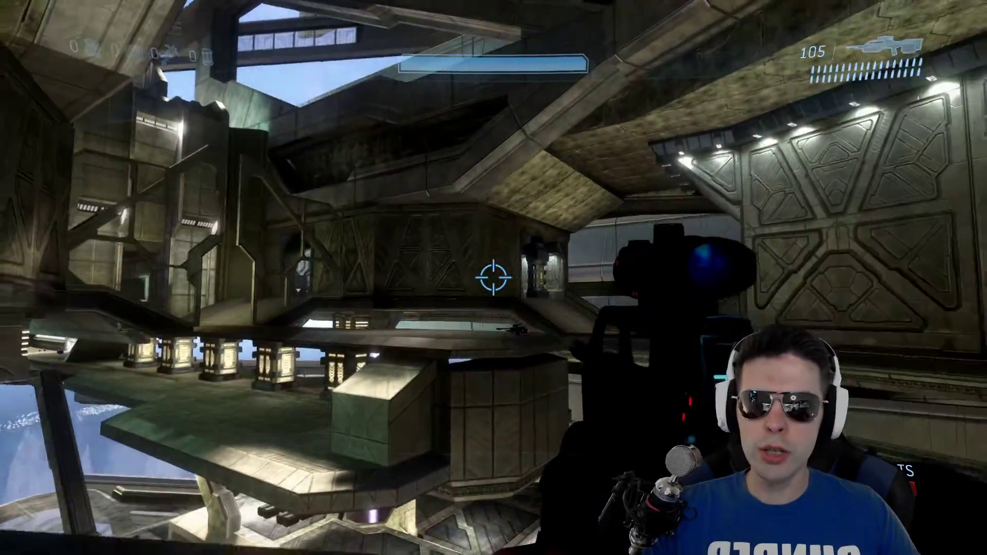
key("w")
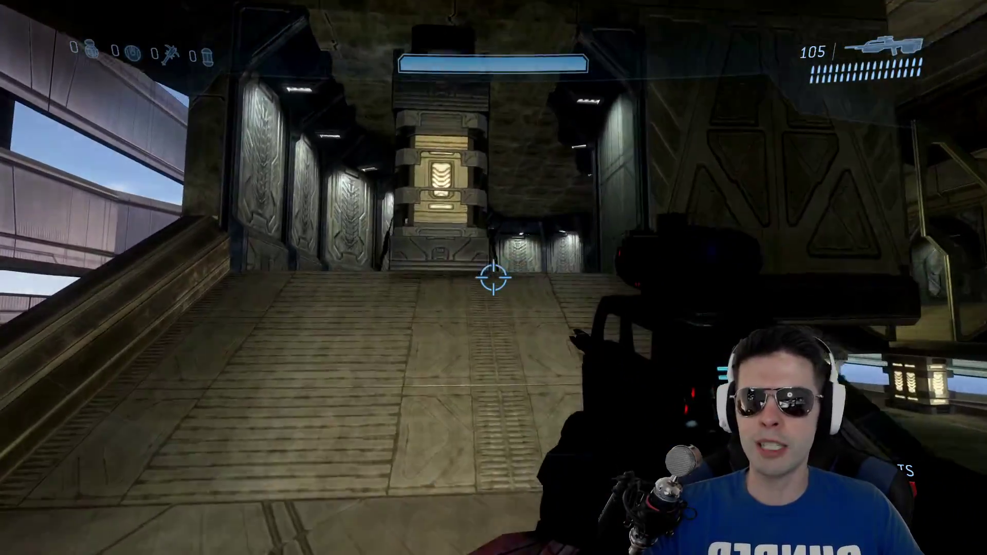
key("w")
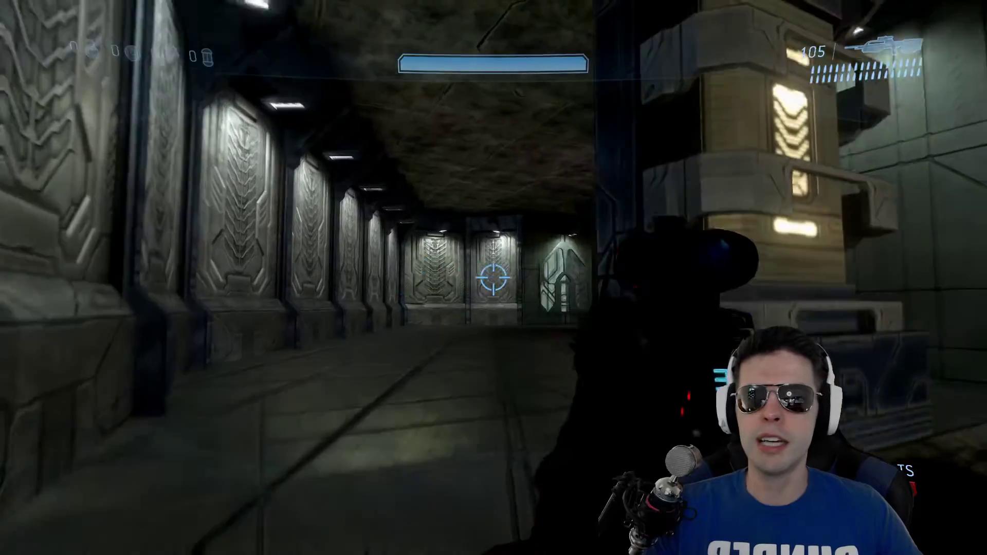
left_click(494, 277)
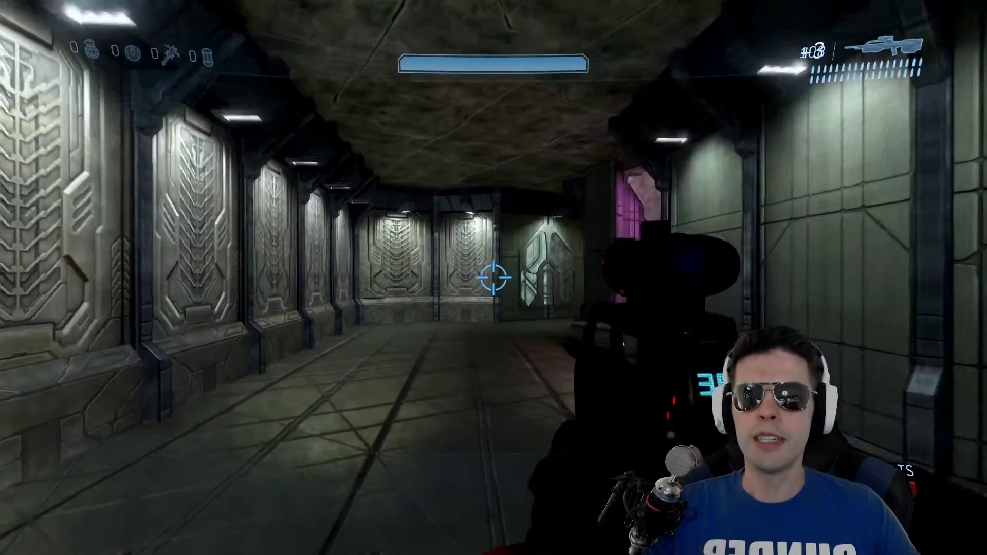
key("w")
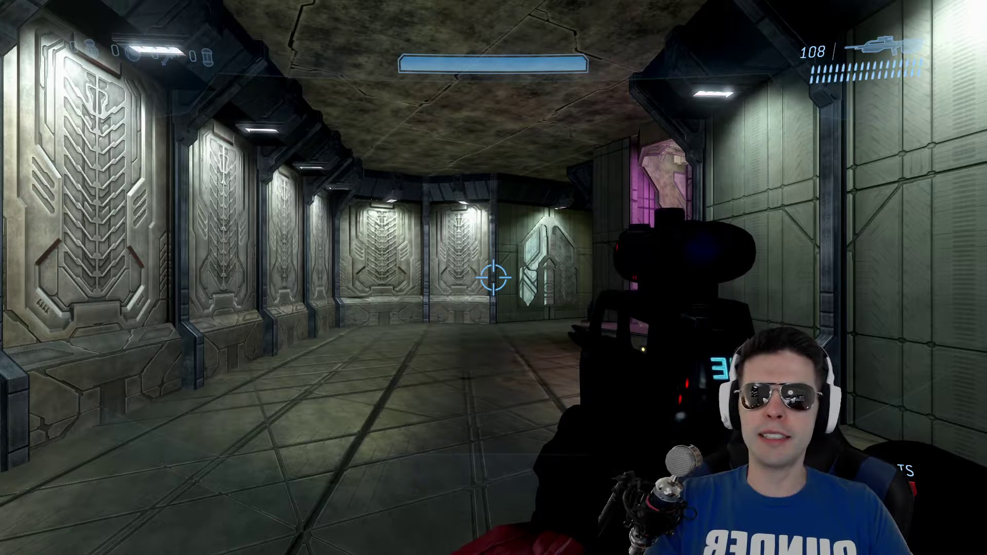
key("r")
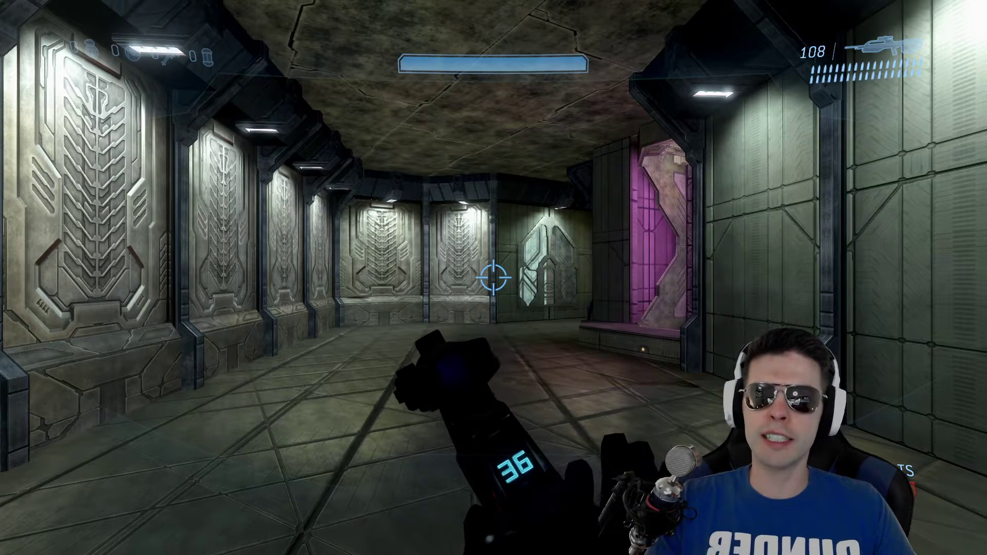